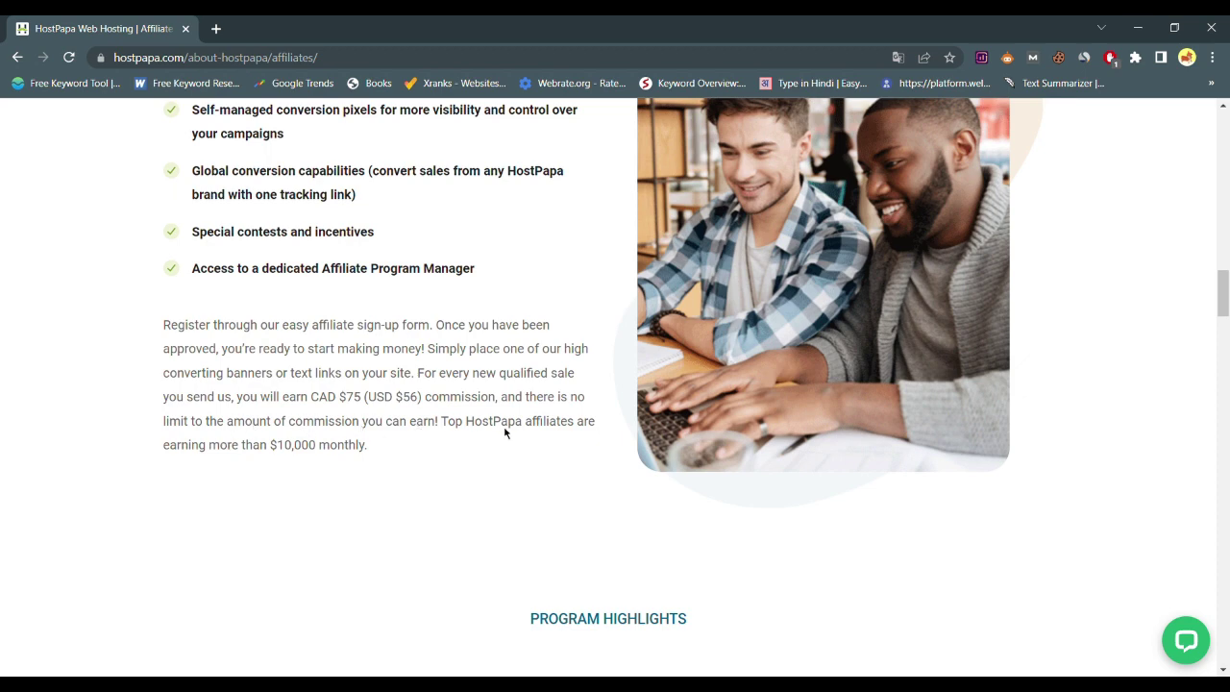
# Review the affiliate program page, including the program highlights, the How It Works steps and the remaining sections
pyautogui.scroll(-1, 446, 462)
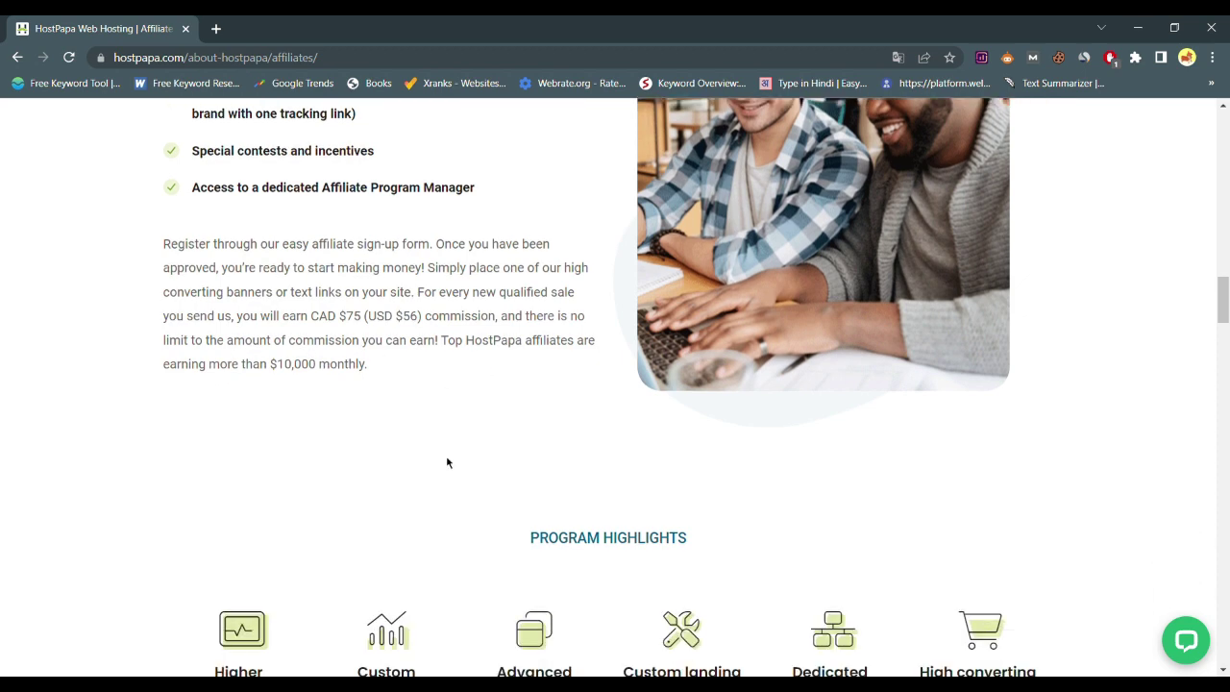
pyautogui.scroll(-3, 447, 462)
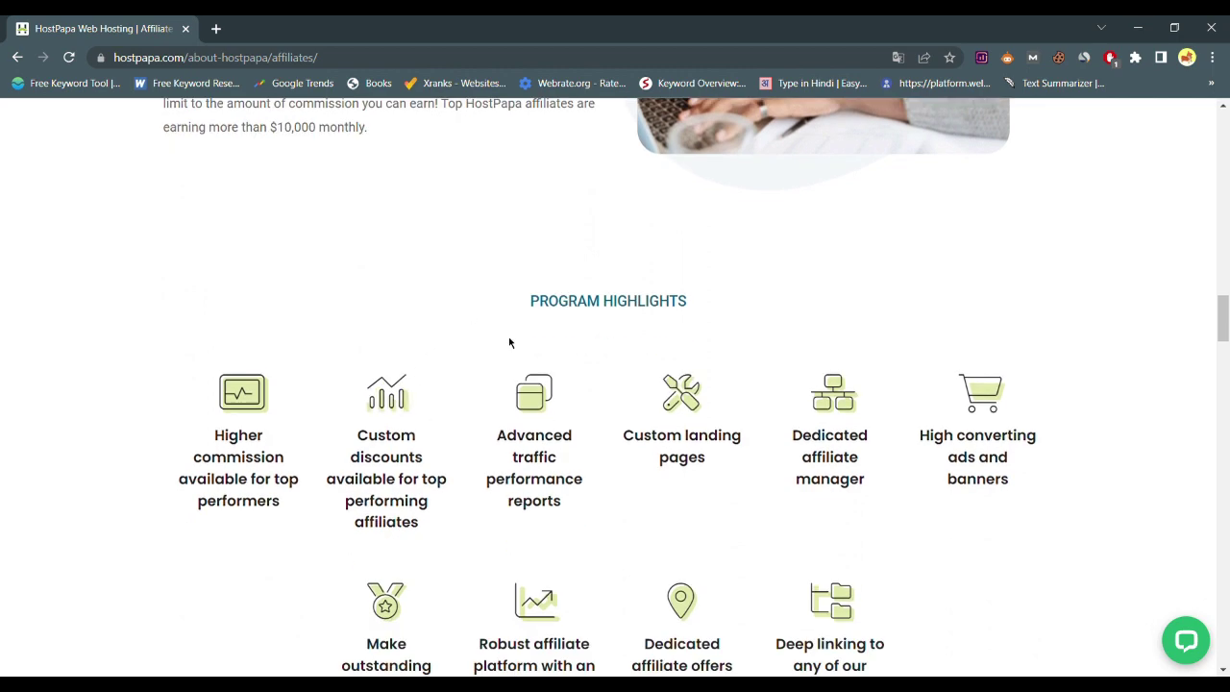
pyautogui.scroll(-2, 509, 343)
pyautogui.scroll(-1, 503, 356)
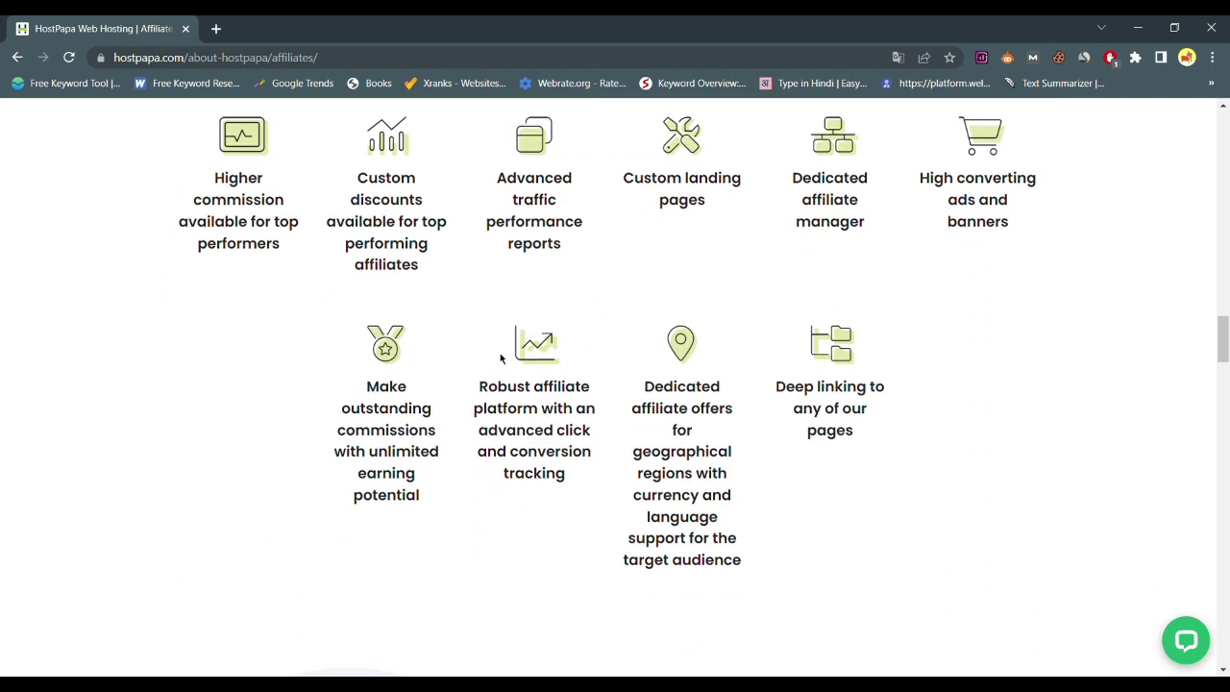
pyautogui.scroll(-2, 499, 357)
pyautogui.scroll(2, 499, 358)
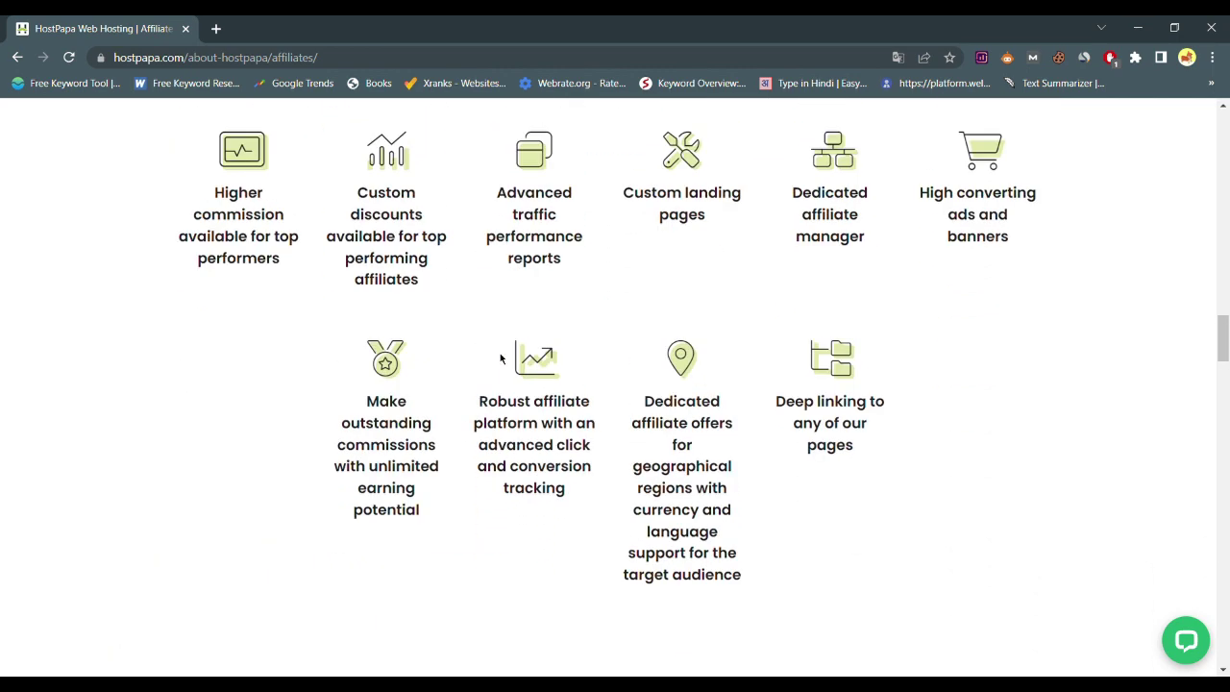
pyautogui.scroll(1, 499, 357)
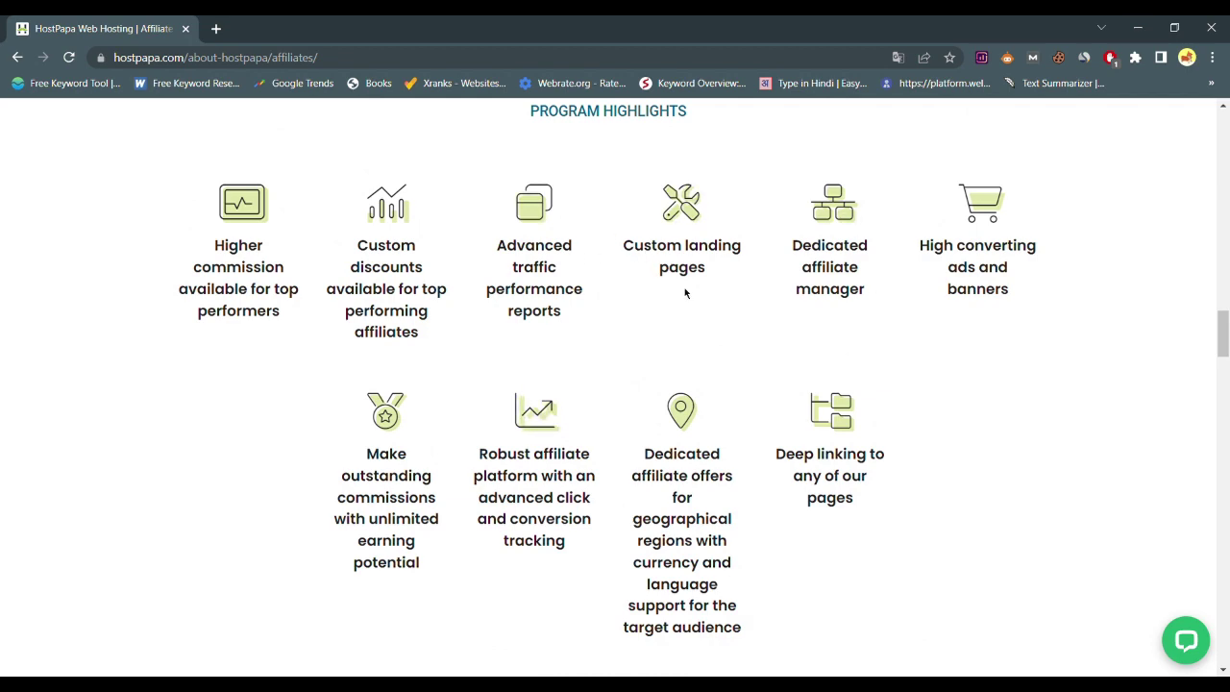
pyautogui.scroll(-1, 698, 295)
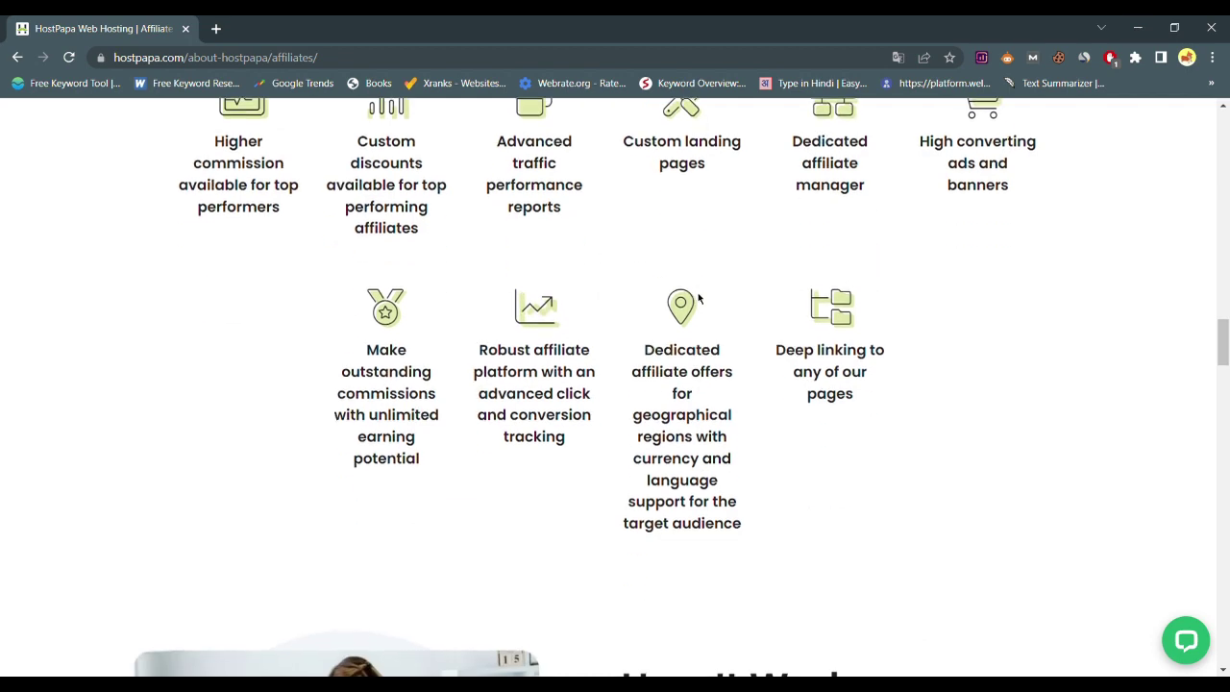
pyautogui.scroll(-4, 697, 292)
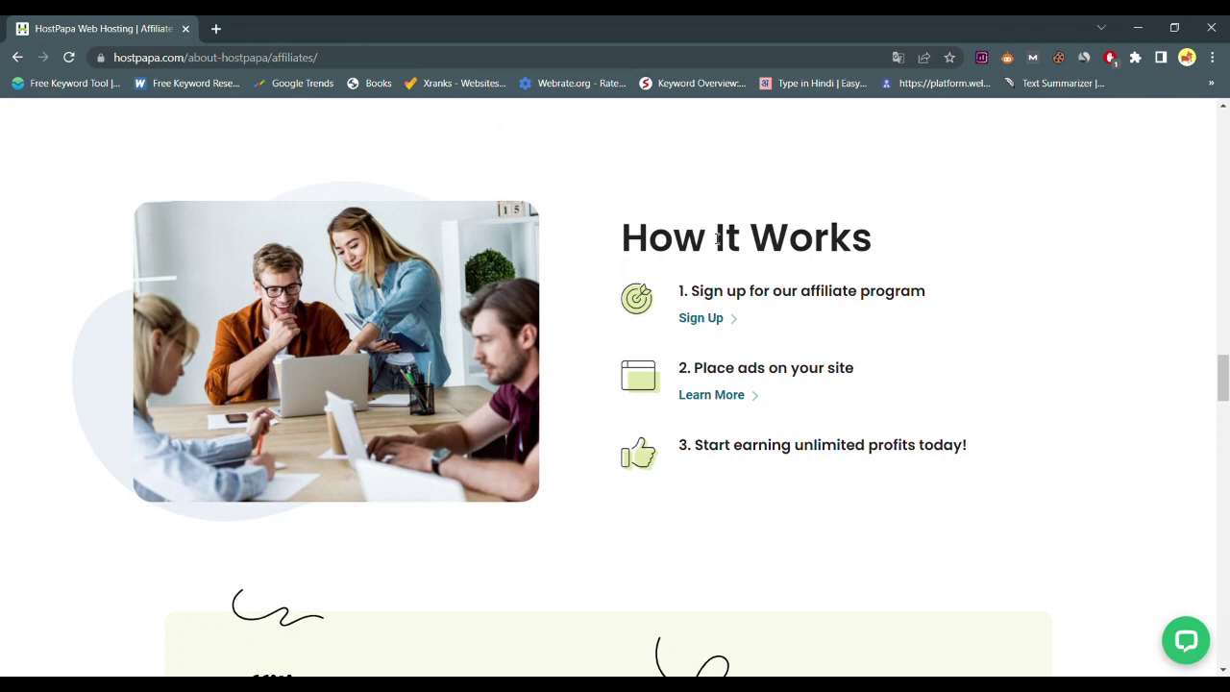
pyautogui.scroll(-1, 801, 327)
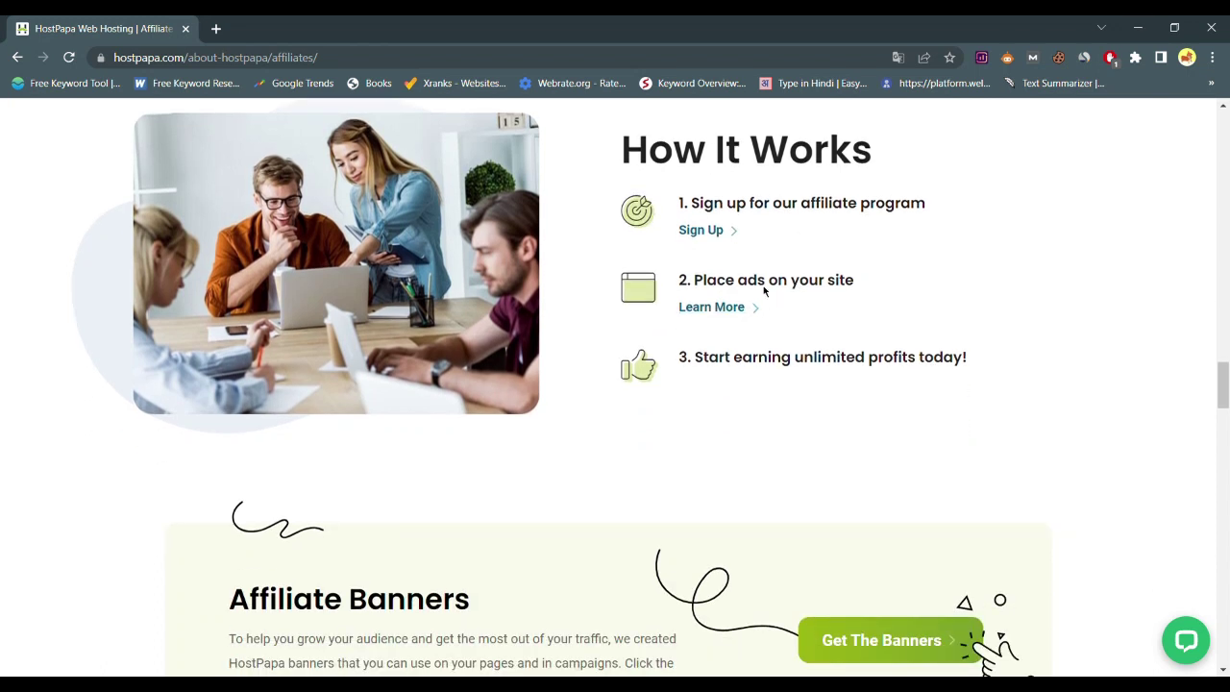
pyautogui.scroll(-1, 857, 293)
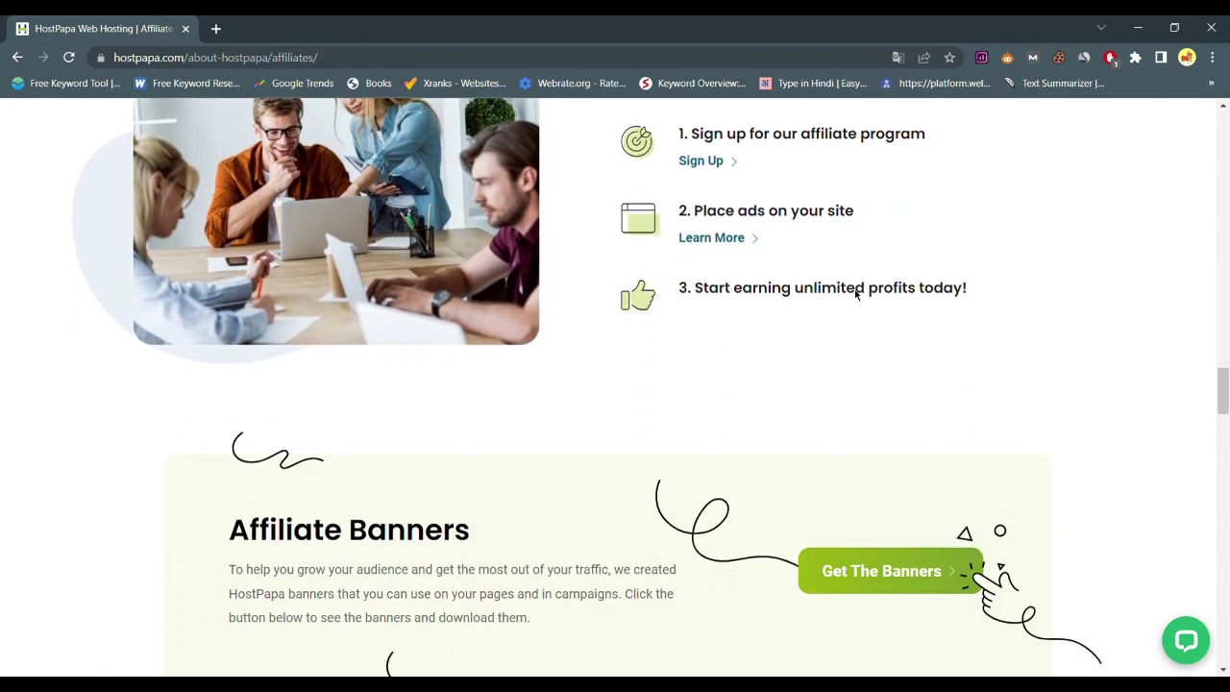
pyautogui.scroll(-9, 856, 294)
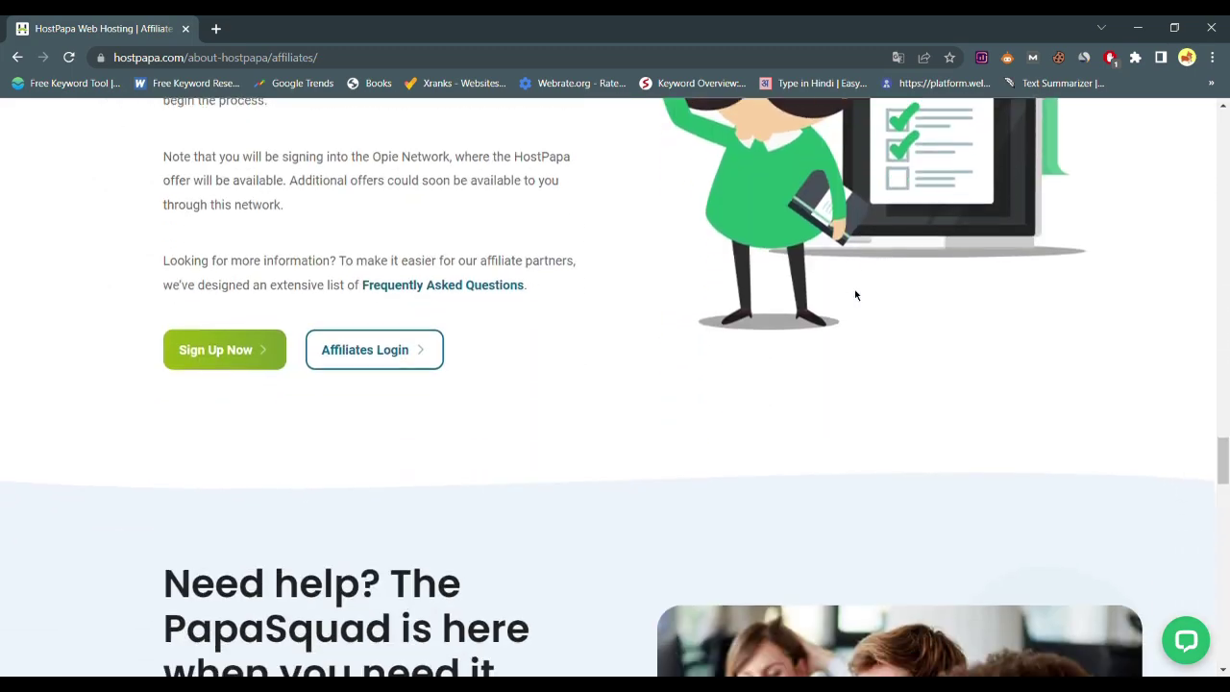
pyautogui.scroll(-18, 856, 295)
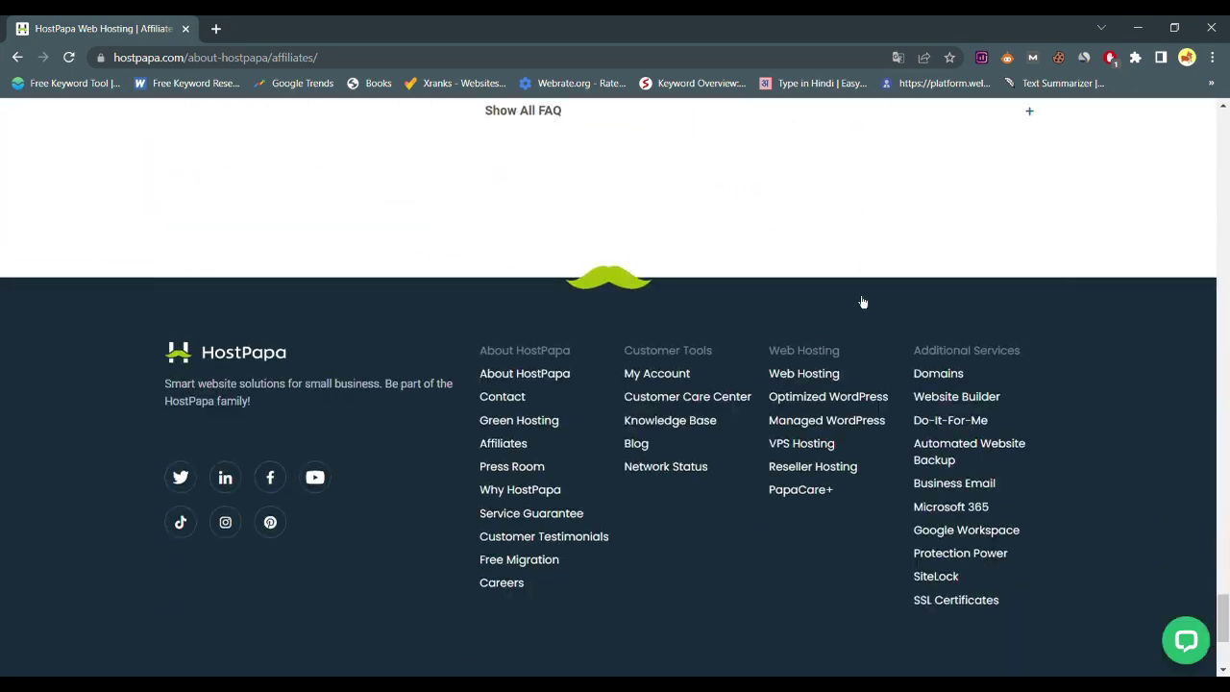
# Open the affiliate program sign-up form from the How It Works section
pyautogui.scroll(7, 856, 294)
pyautogui.scroll(3, 456, 393)
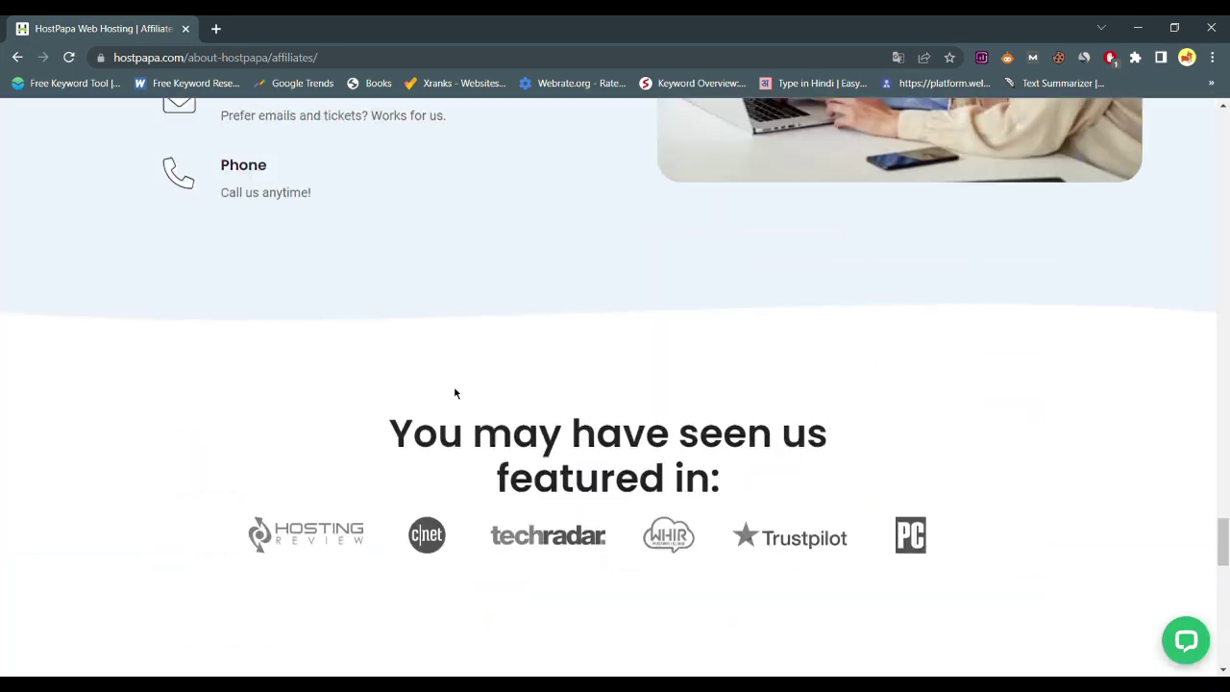
pyautogui.scroll(12, 455, 392)
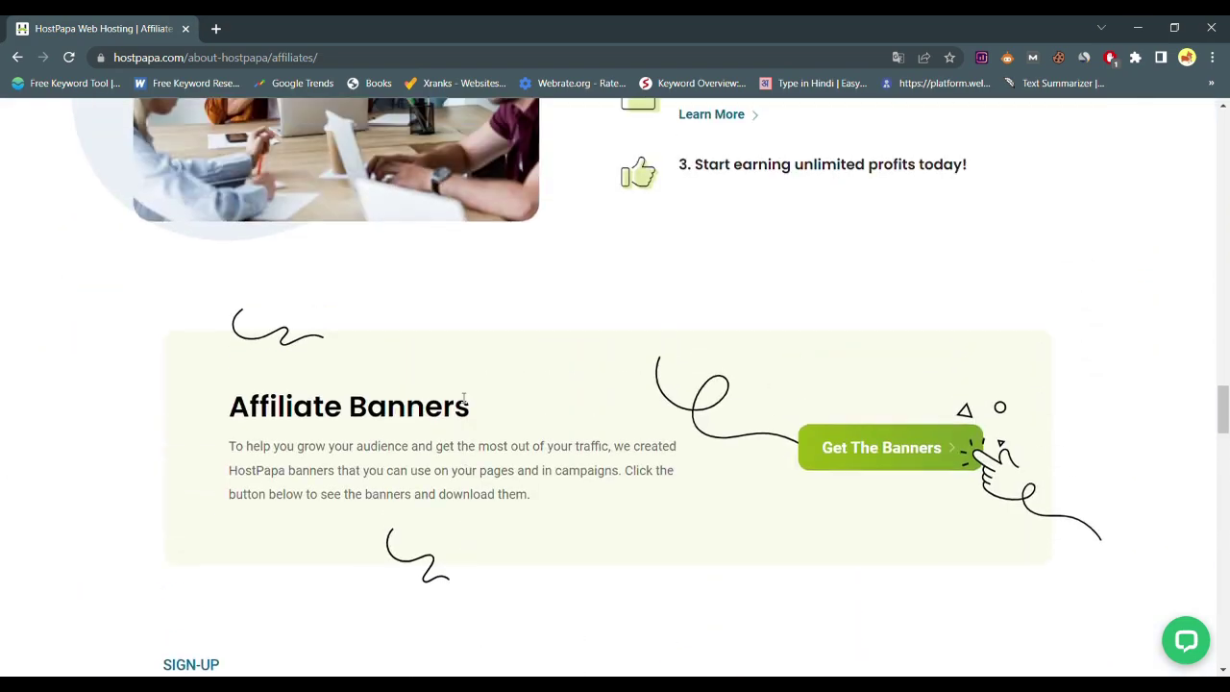
pyautogui.scroll(8, 455, 393)
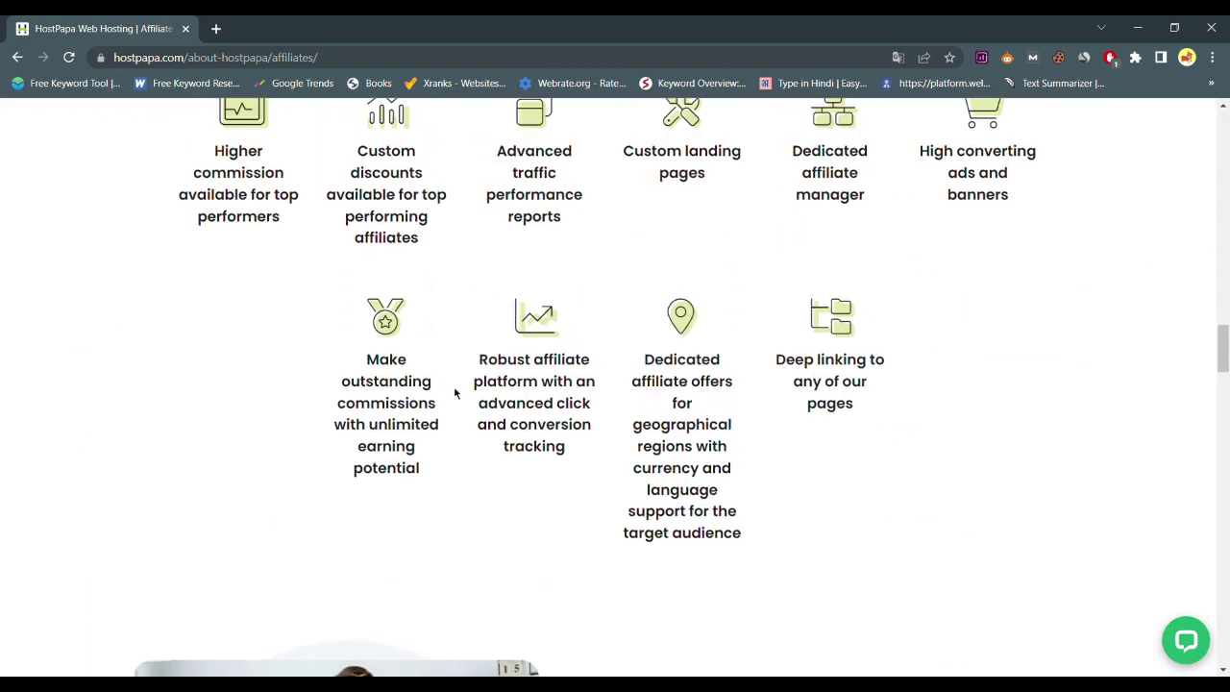
pyautogui.scroll(-5, 456, 393)
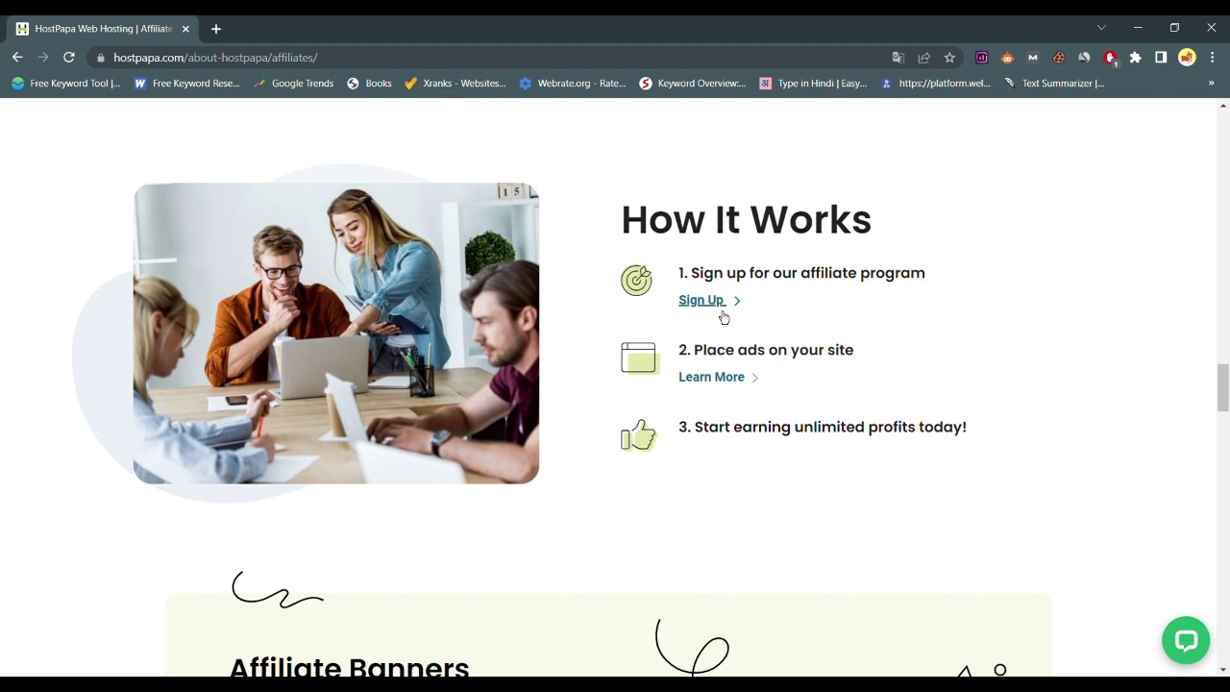
pyautogui.click(717, 305)
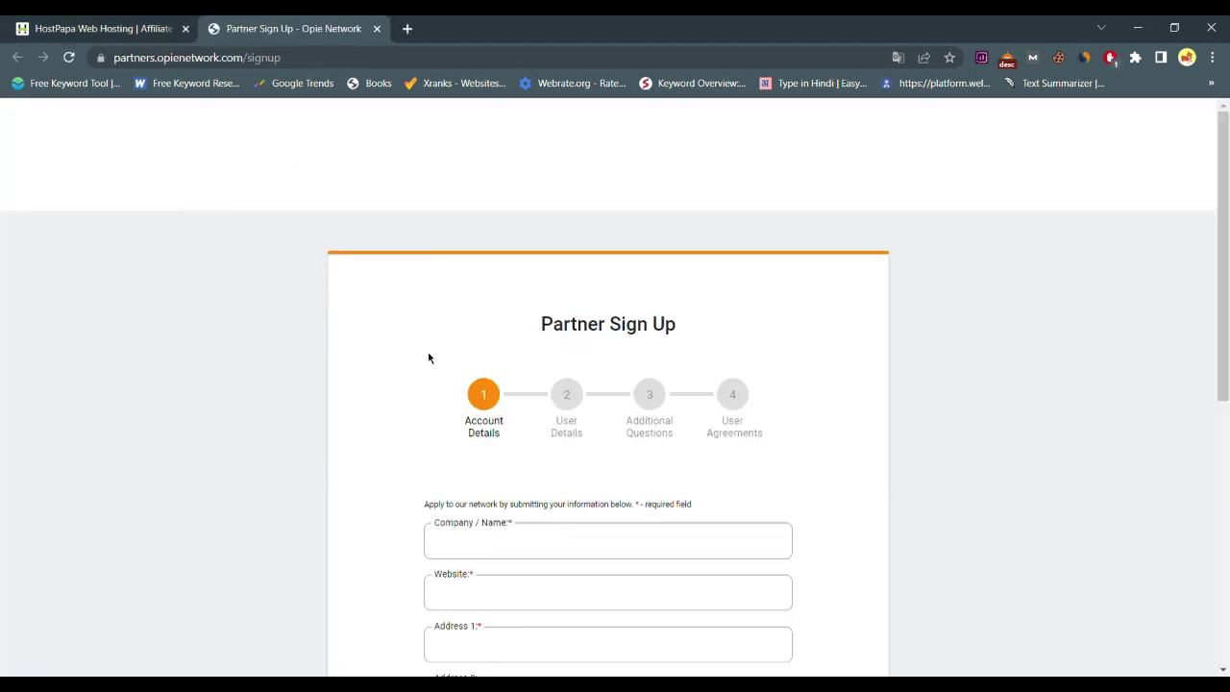
# Look over the Account Details form and enter the applicant's name as the company / name
pyautogui.scroll(-5, 714, 368)
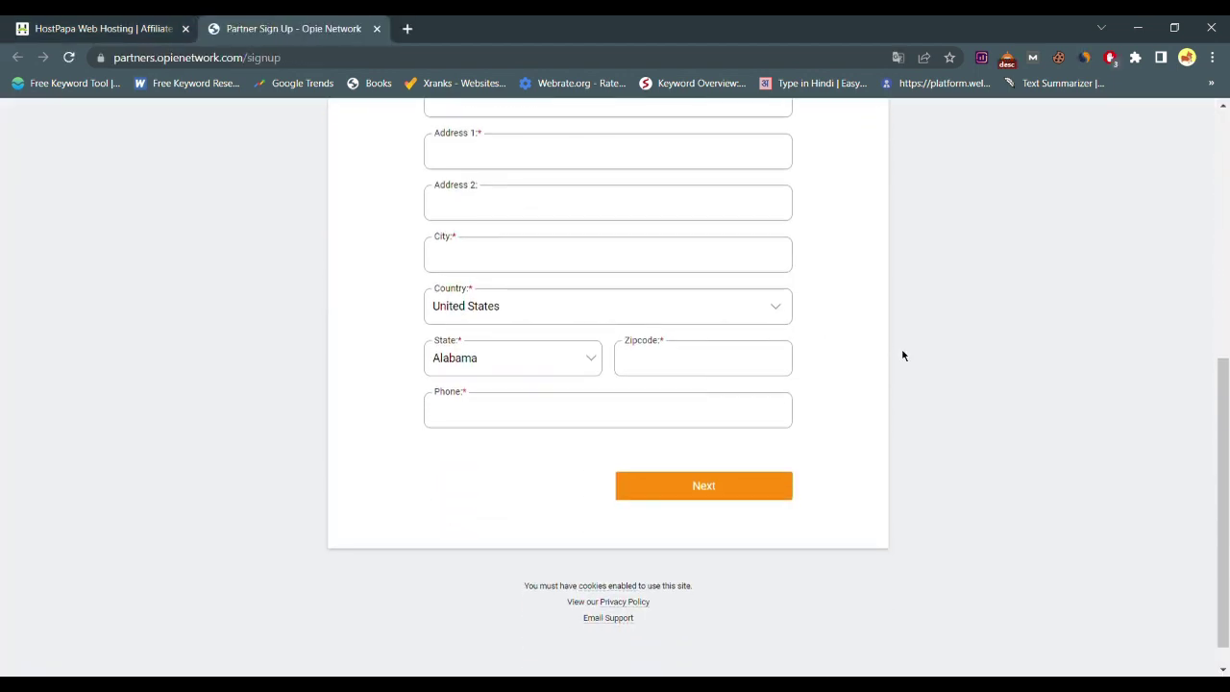
pyautogui.scroll(5, 902, 355)
pyautogui.scroll(-2, 854, 285)
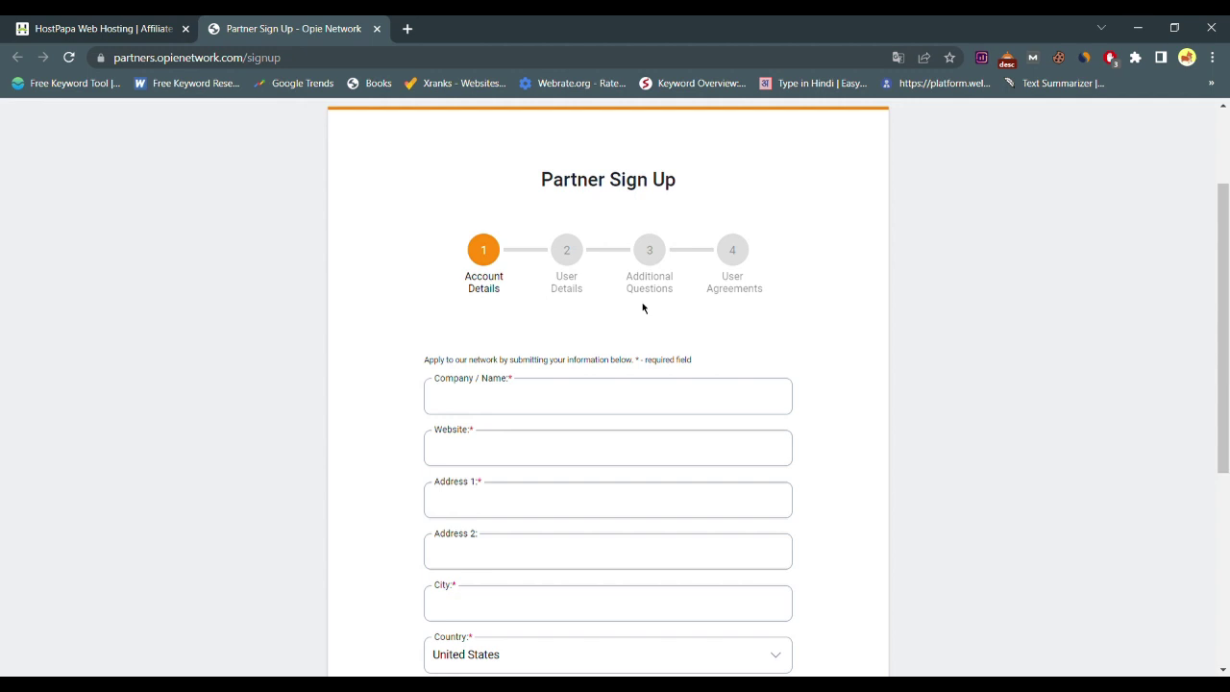
pyautogui.moveTo(773, 365); pyautogui.dragTo(824, 316)
pyautogui.click(634, 336)
pyautogui.scroll(-2, 661, 480)
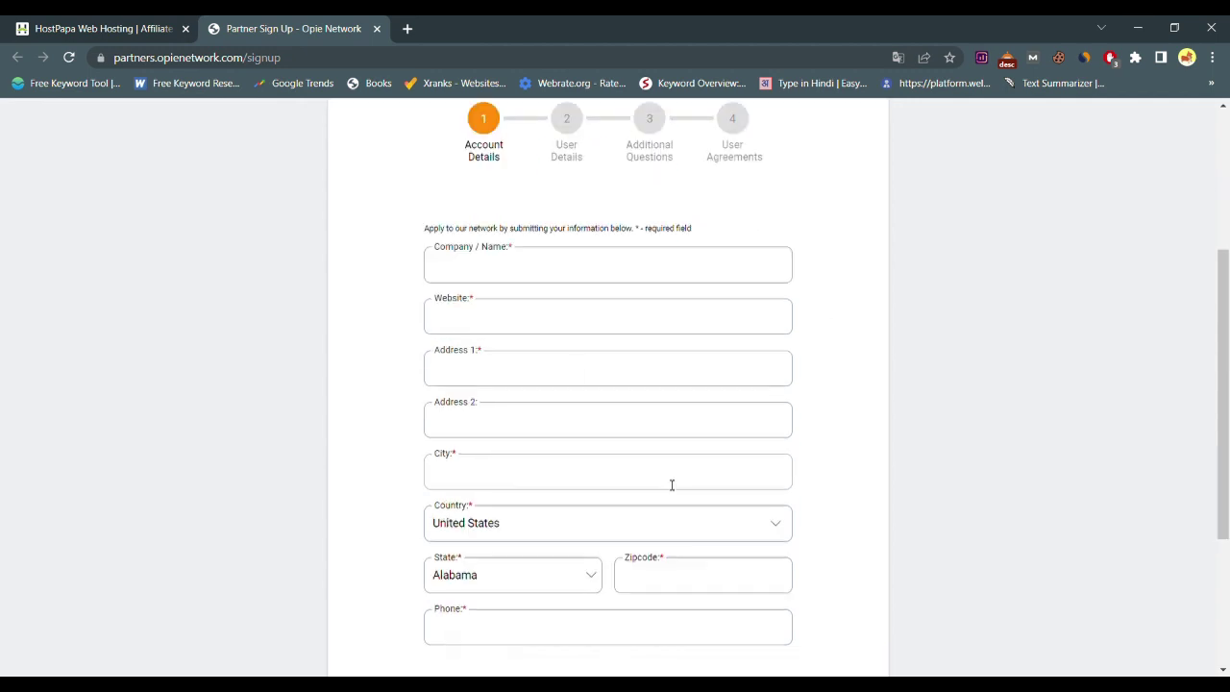
pyautogui.click(576, 278)
pyautogui.click(562, 305)
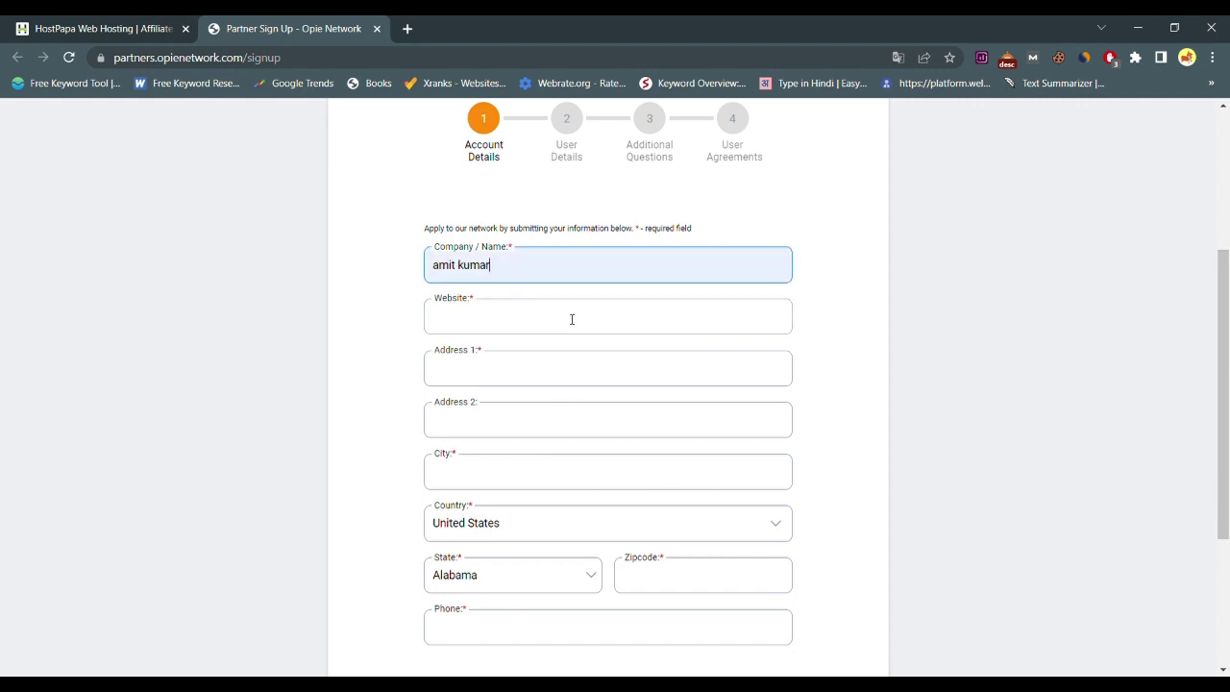
pyautogui.click(853, 284)
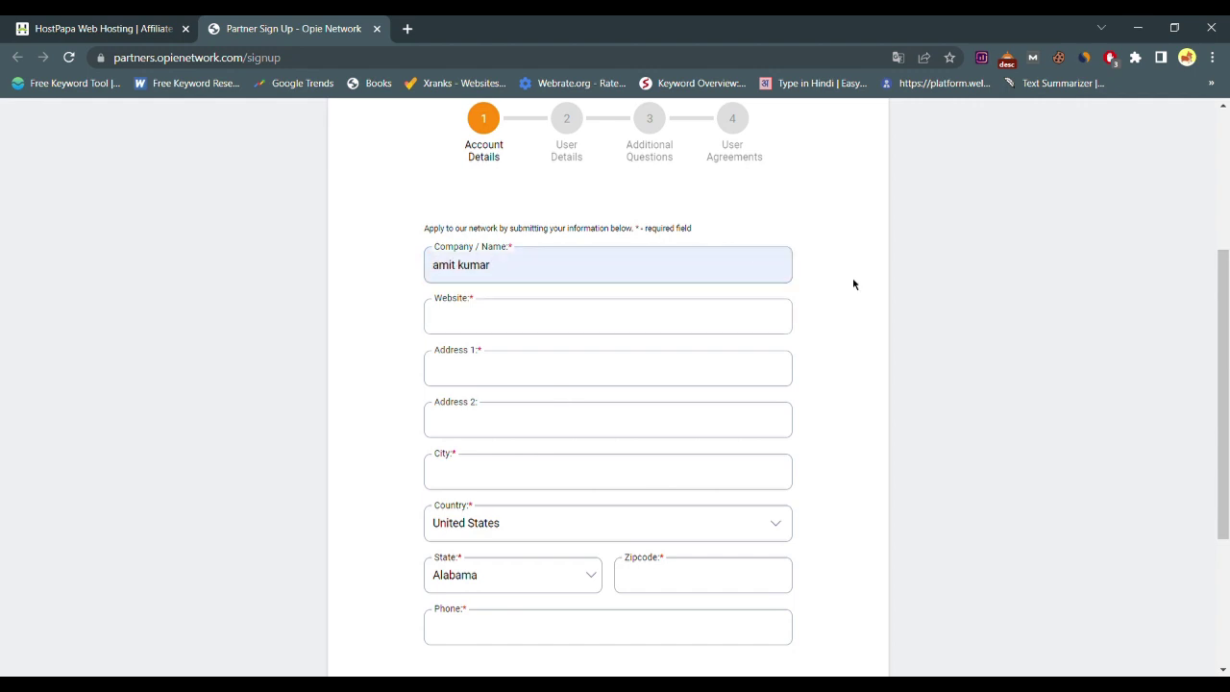
# Enter youtube.com as the website in the account details
pyautogui.click(736, 313)
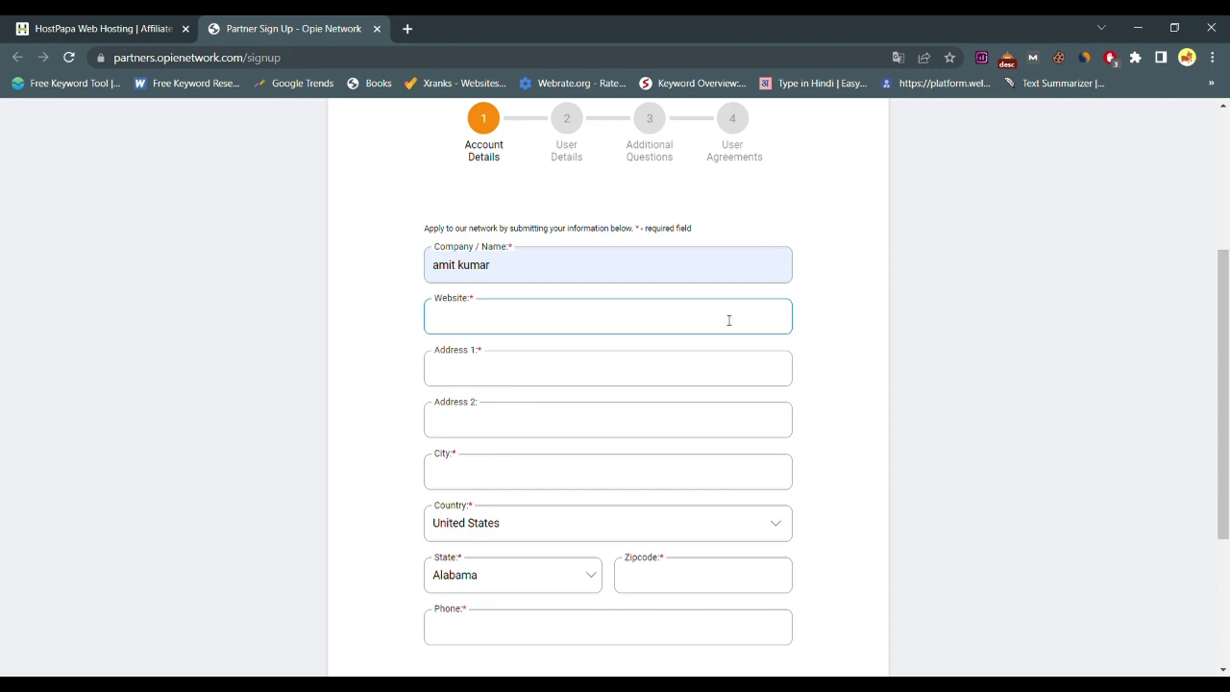
pyautogui.write('qqq')
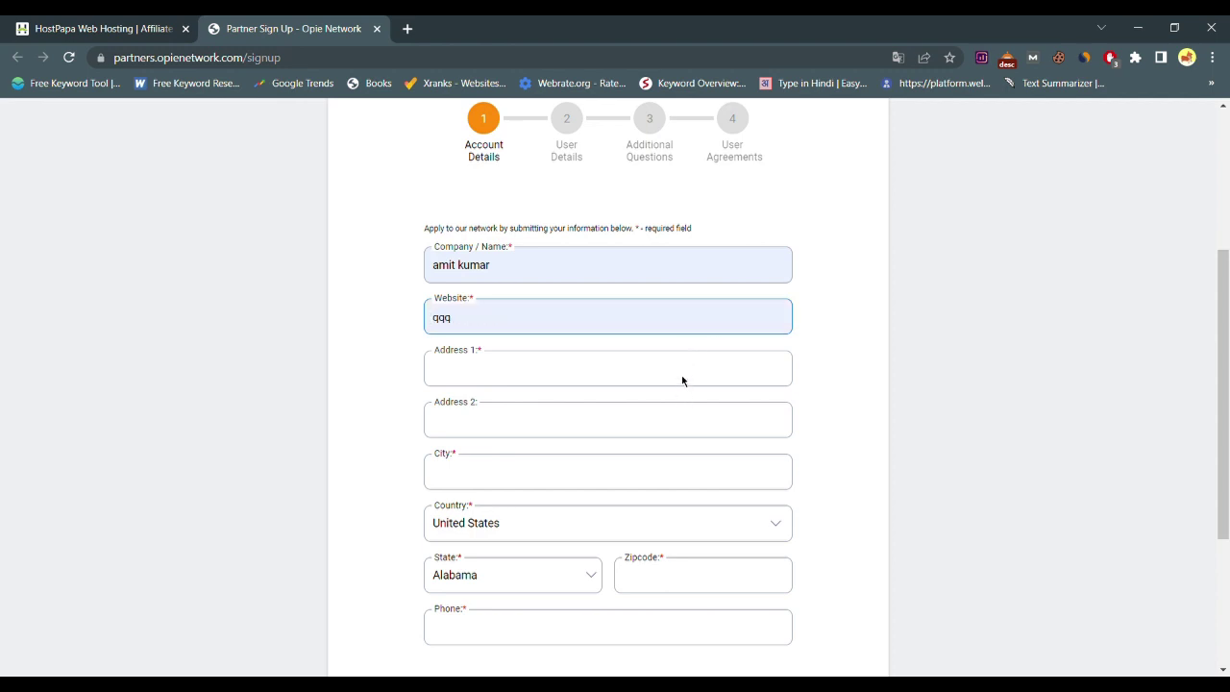
pyautogui.hotkey('ctrl', 'a')
pyautogui.write('youtube.com')
# Enter the applicant's first address line and city, leaving the second address line empty
pyautogui.click(765, 386)
pyautogui.write('rajasthan')
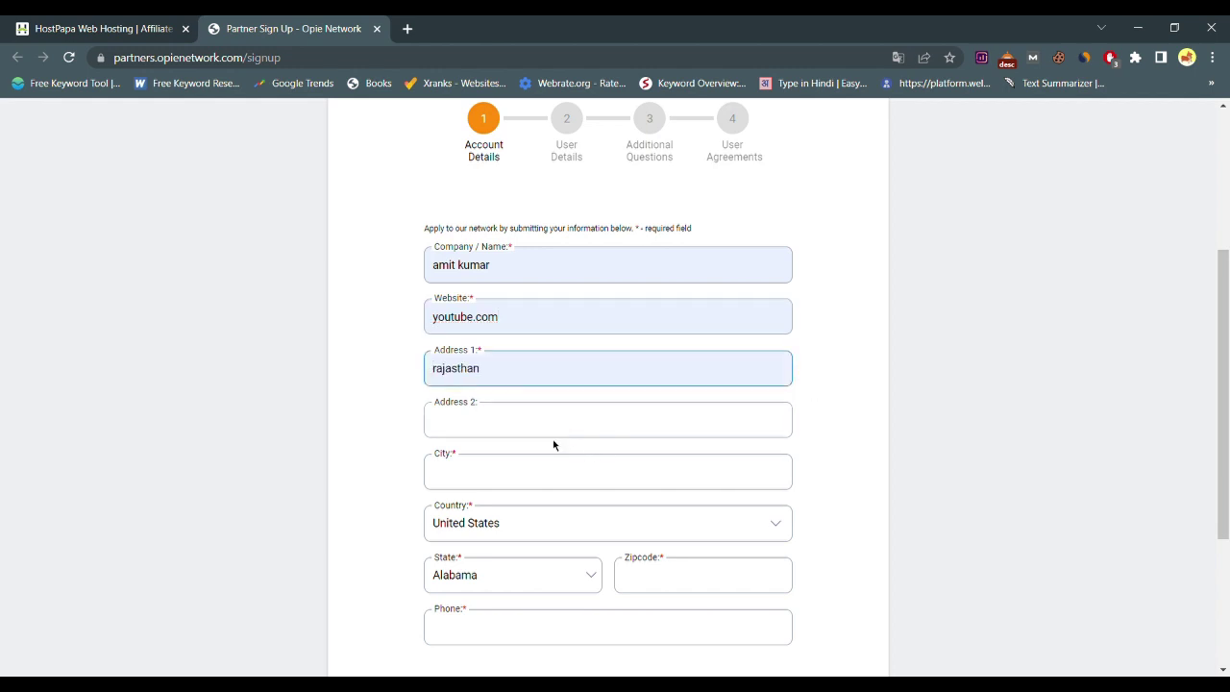
pyautogui.scroll(-1, 552, 438)
pyautogui.scroll(-2, 568, 388)
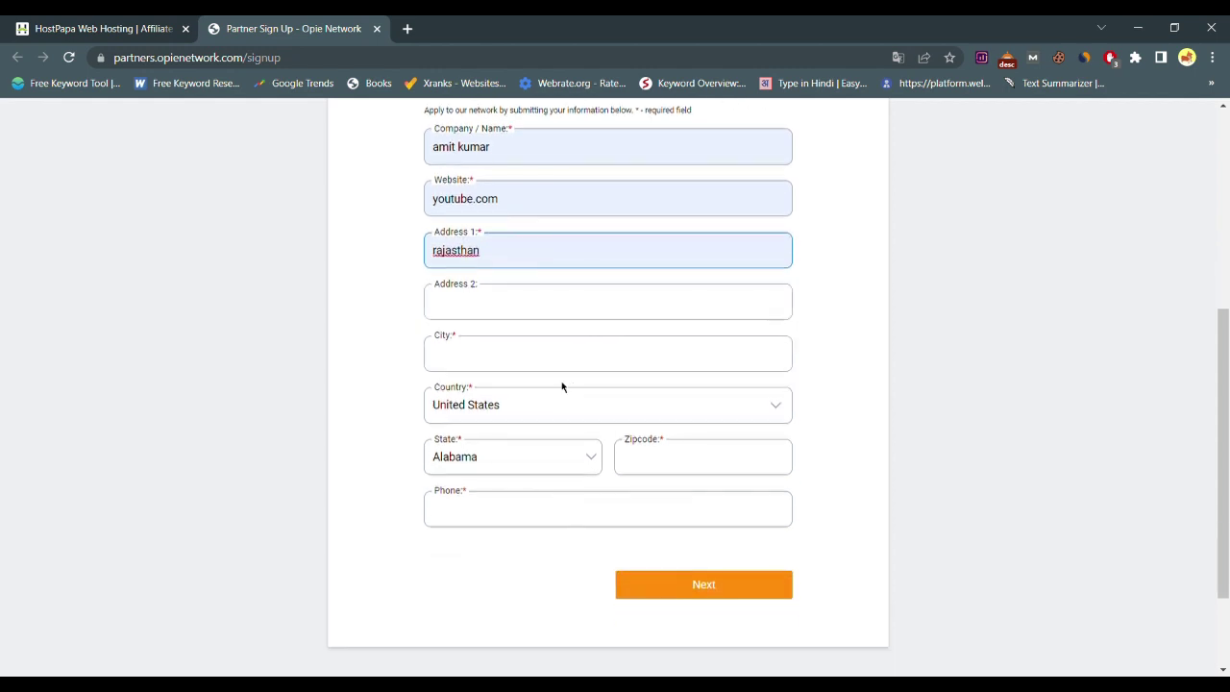
pyautogui.click(568, 350)
pyautogui.write('jodhpur')
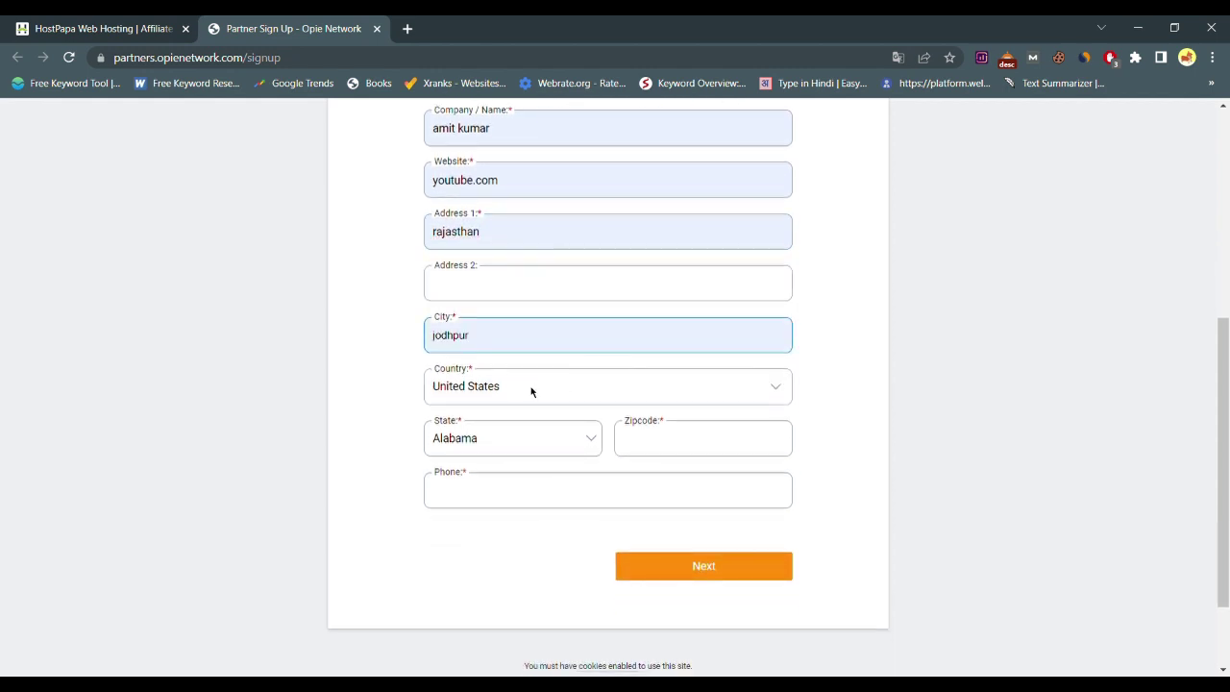
# Set the country in the account details to India
pyautogui.press('Tab')
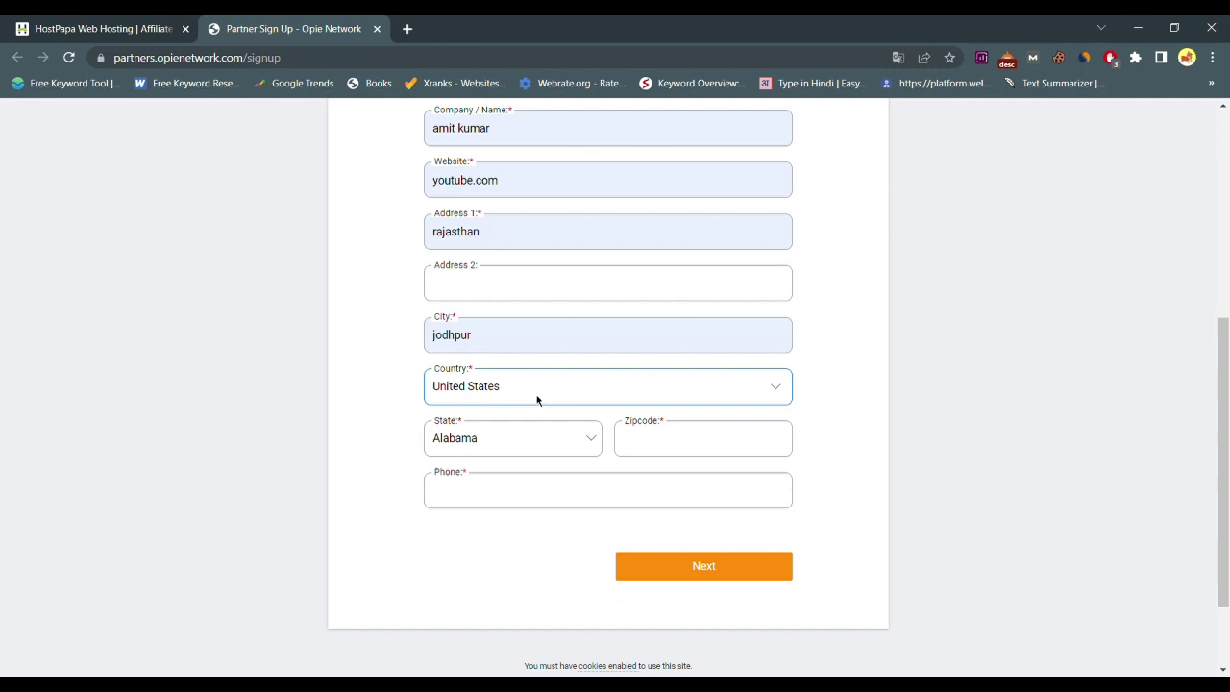
pyautogui.press('i')
pyautogui.press('n')
# Fill in the region and zip code of the applicant's address from the saved entries
pyautogui.scroll(-1, 536, 398)
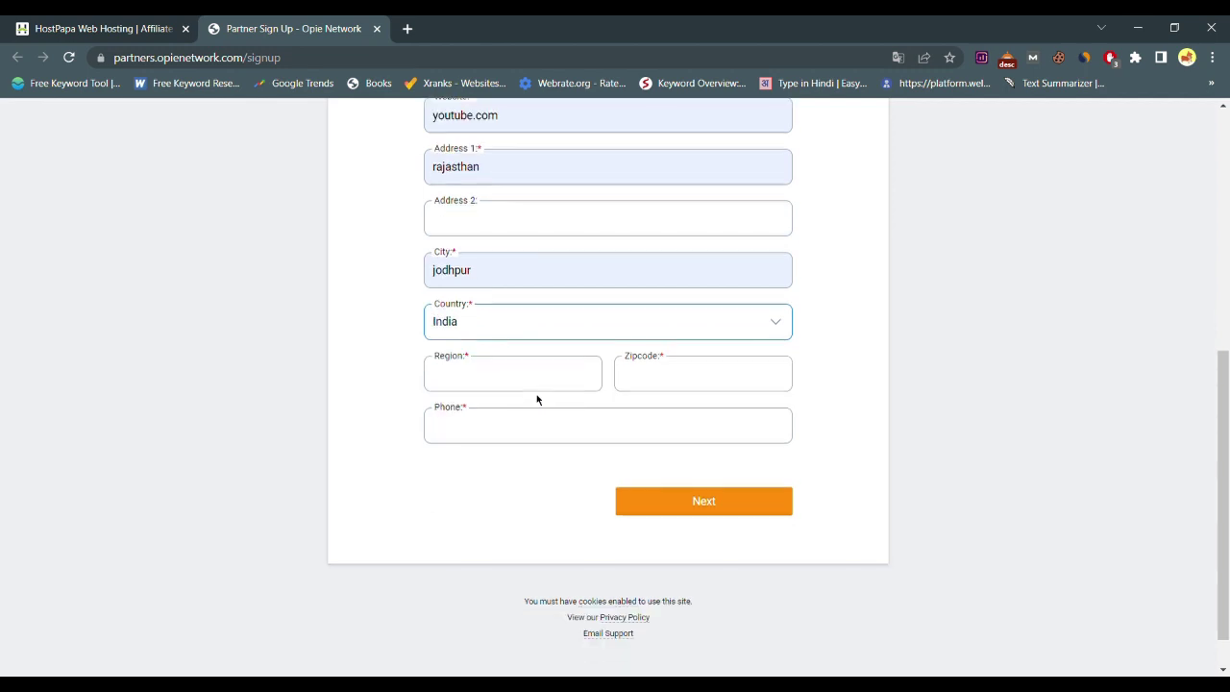
pyautogui.click(550, 391)
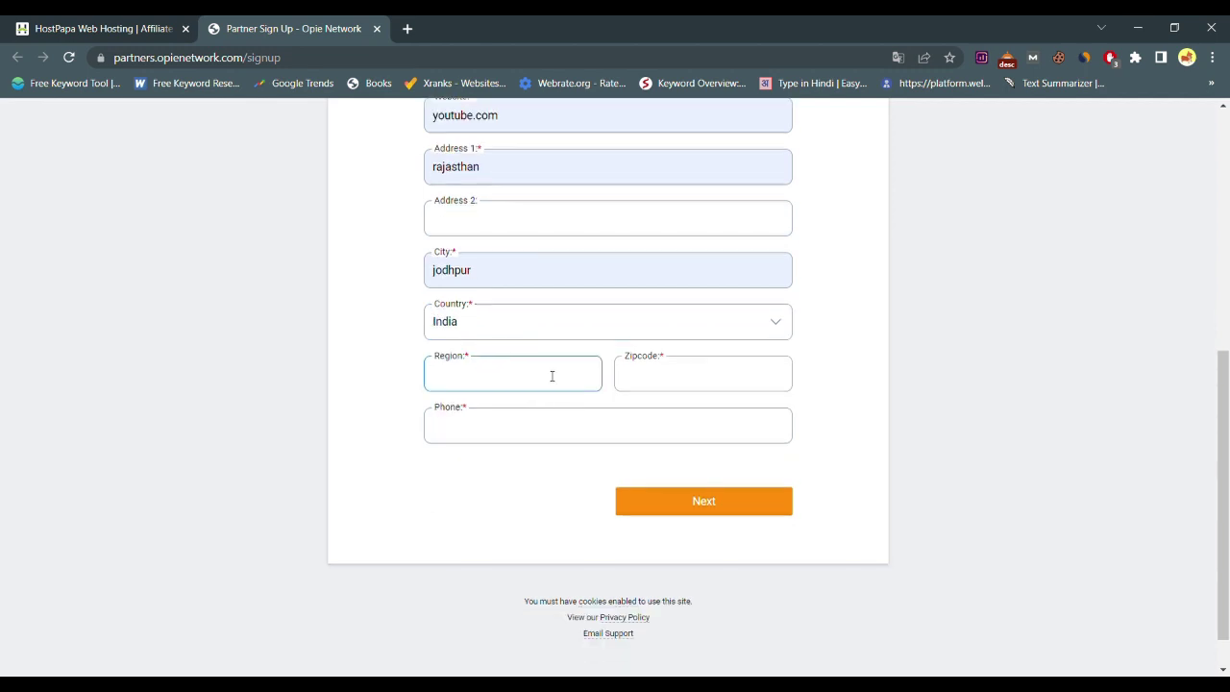
pyautogui.click(534, 444)
pyautogui.click(730, 388)
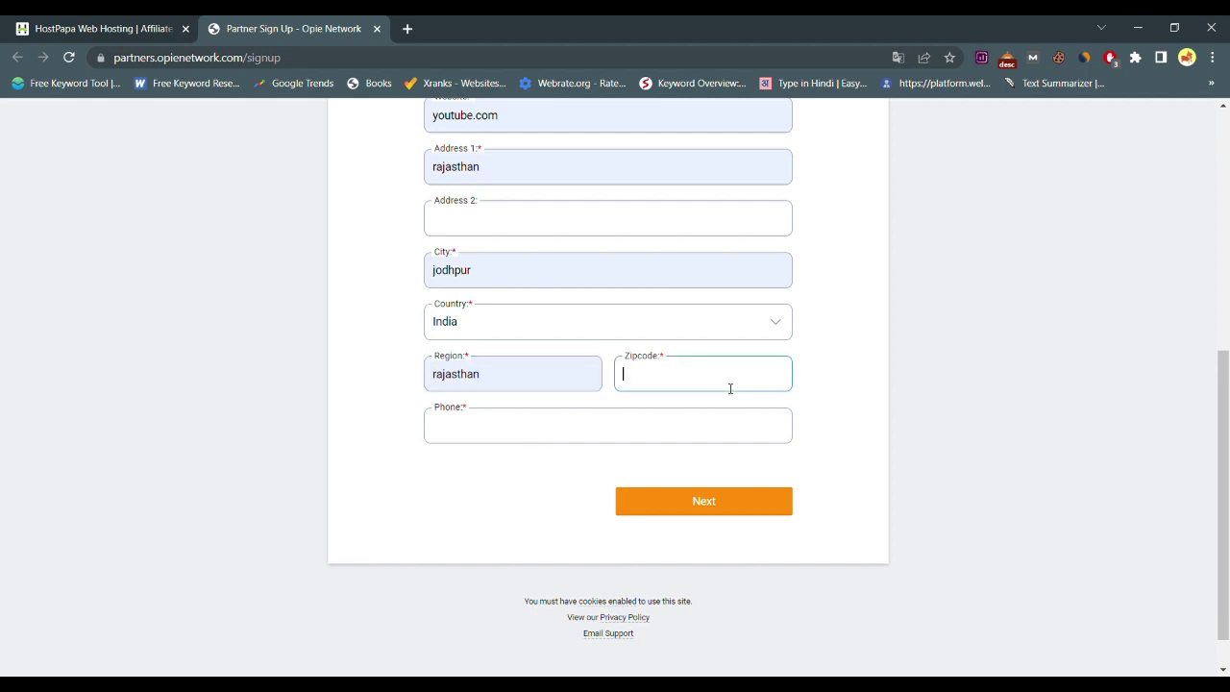
pyautogui.click(725, 420)
# Enter the applicant's phone number and continue to the User Details stage of the sign-up
pyautogui.click(663, 442)
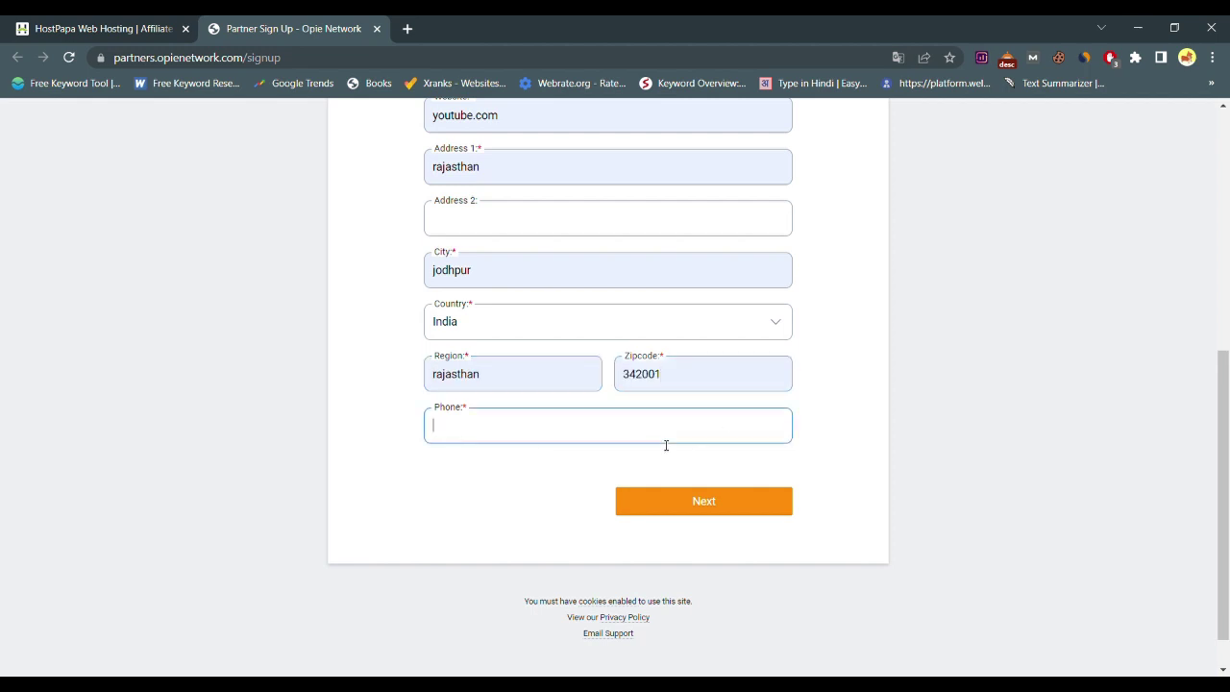
pyautogui.click(847, 417)
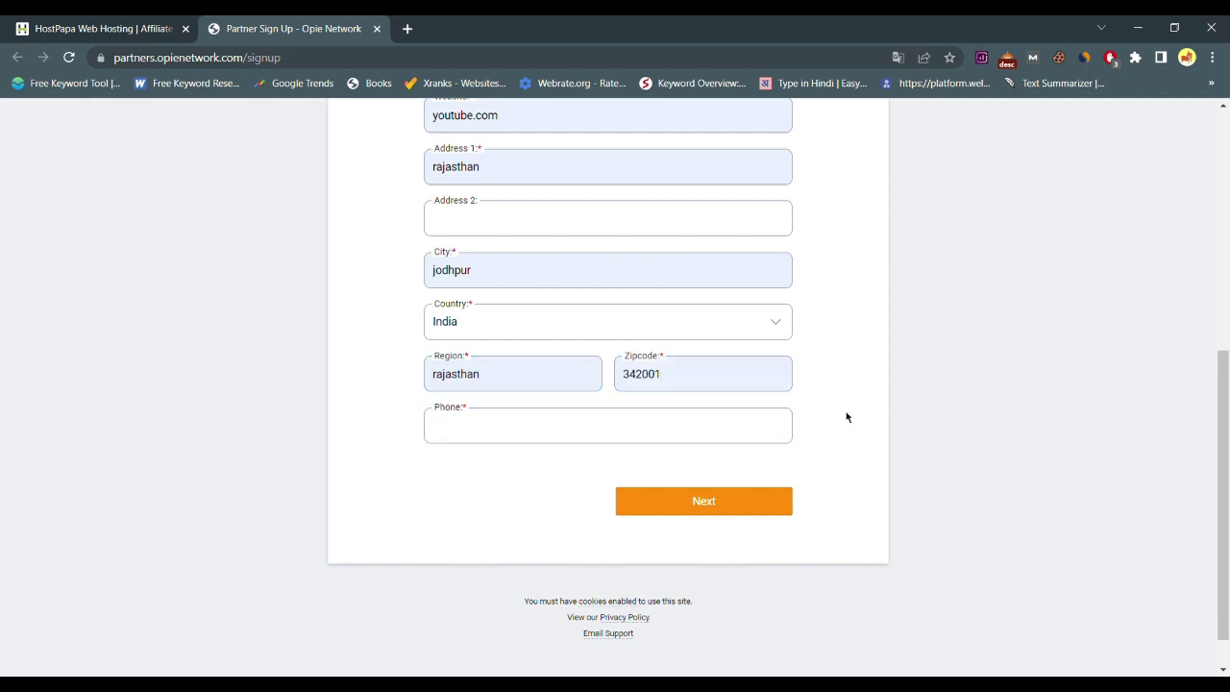
pyautogui.click(790, 427)
pyautogui.click(577, 476)
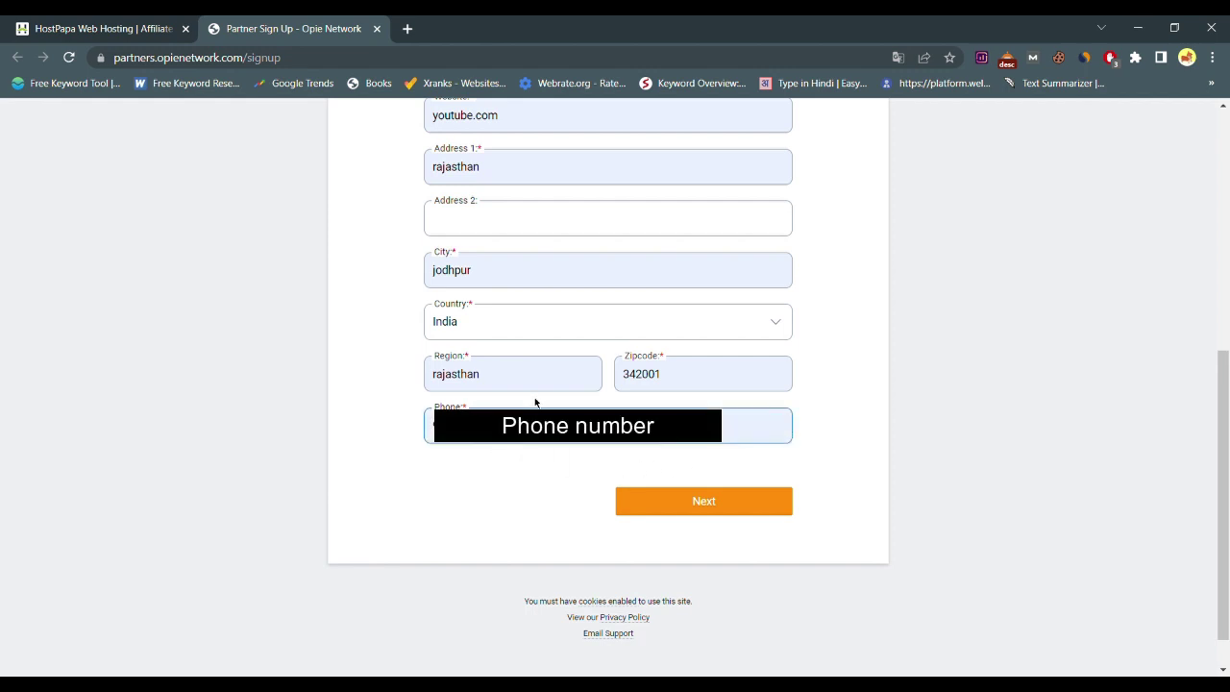
pyautogui.click(687, 514)
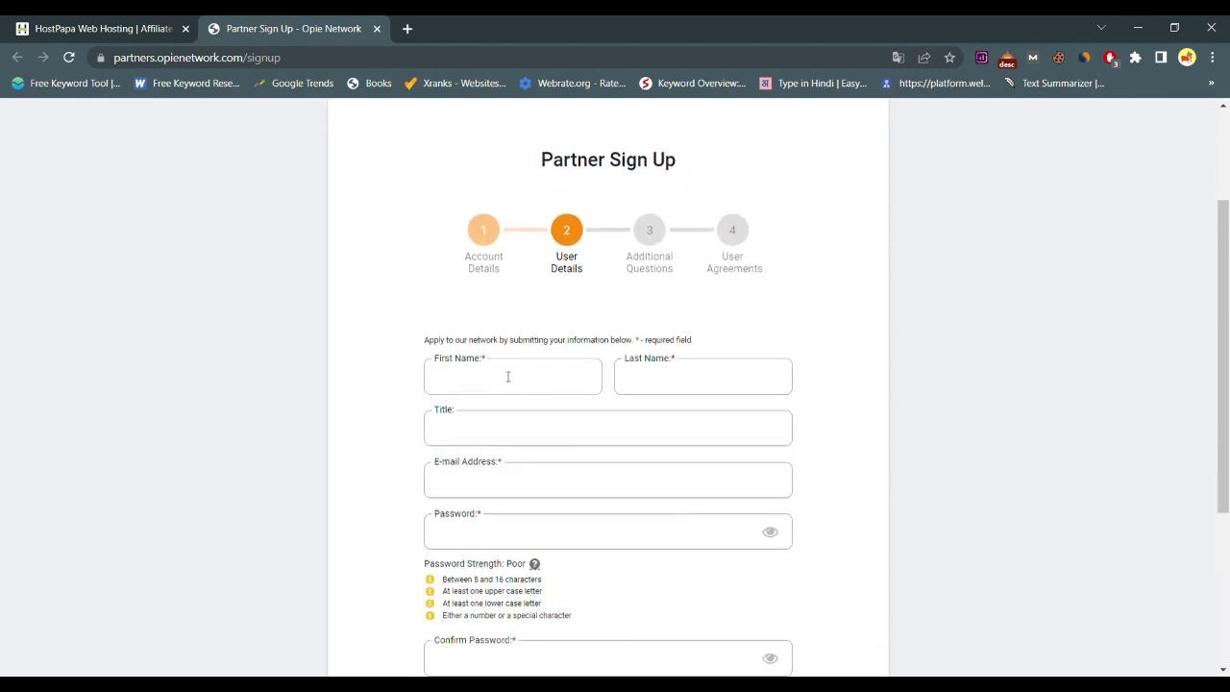
pyautogui.scroll(-2, 596, 321)
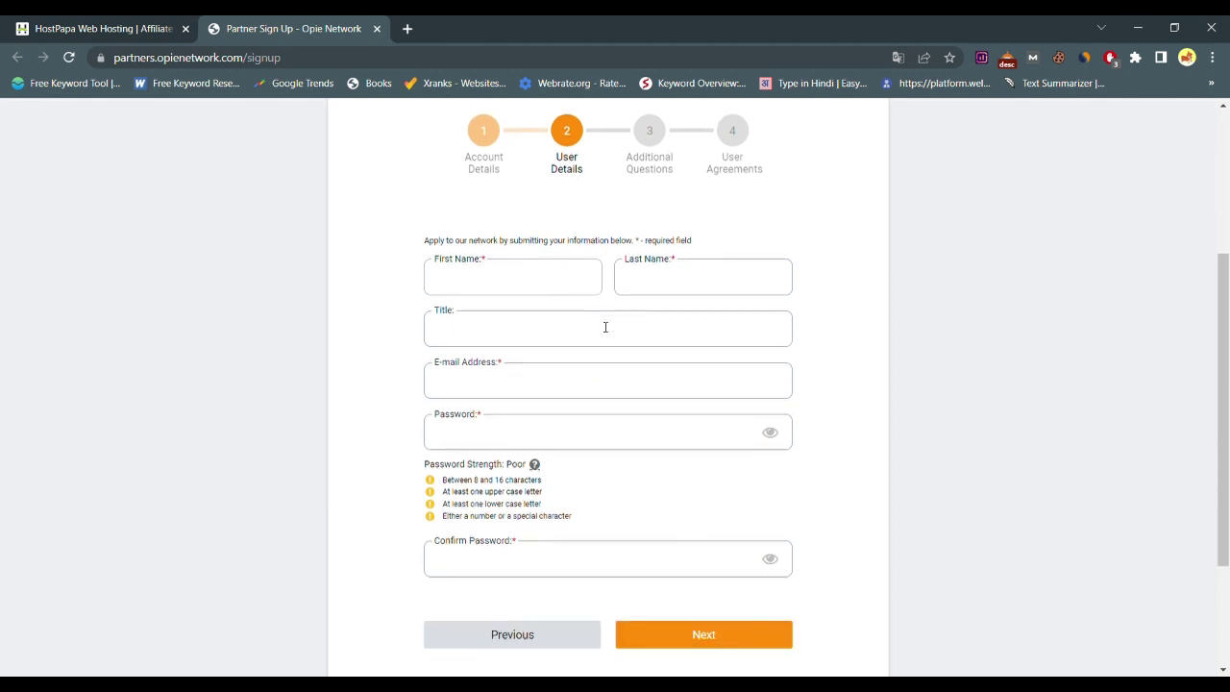
# Enter the applicant's first name, last name and e-mail address in the user details, leaving the title empty
pyautogui.click(567, 285)
pyautogui.write('amit')
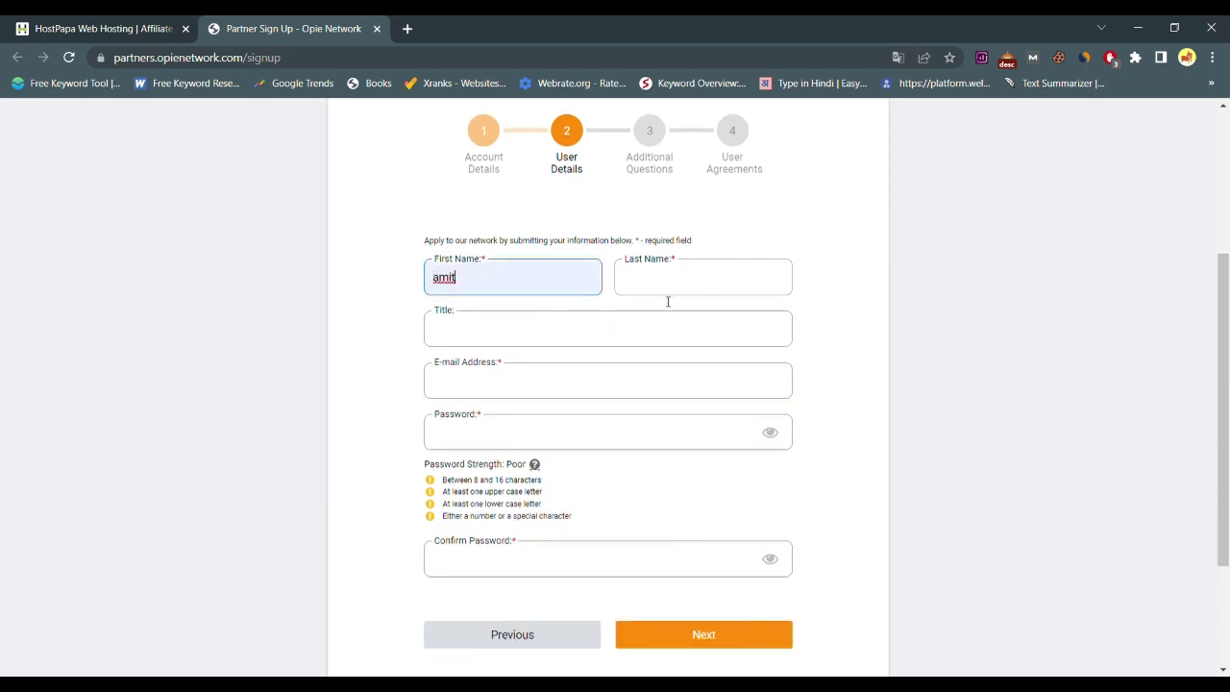
pyautogui.press('Tab')
pyautogui.write('ks')
pyautogui.click(675, 335)
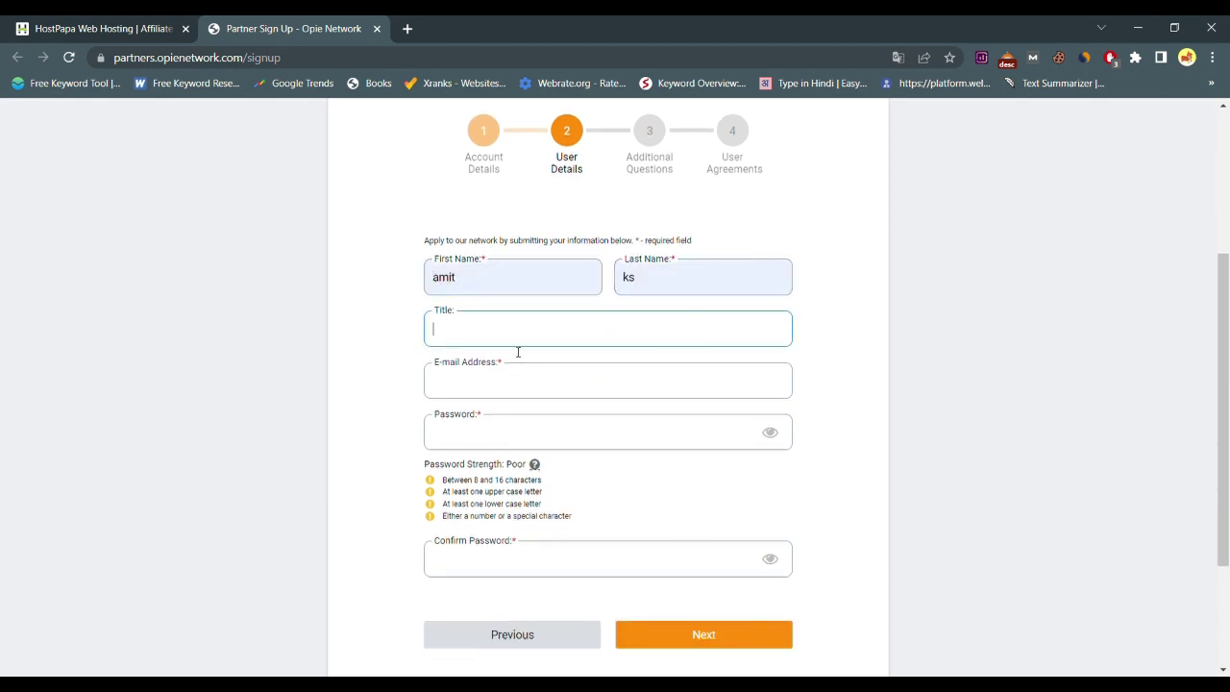
pyautogui.click(607, 394)
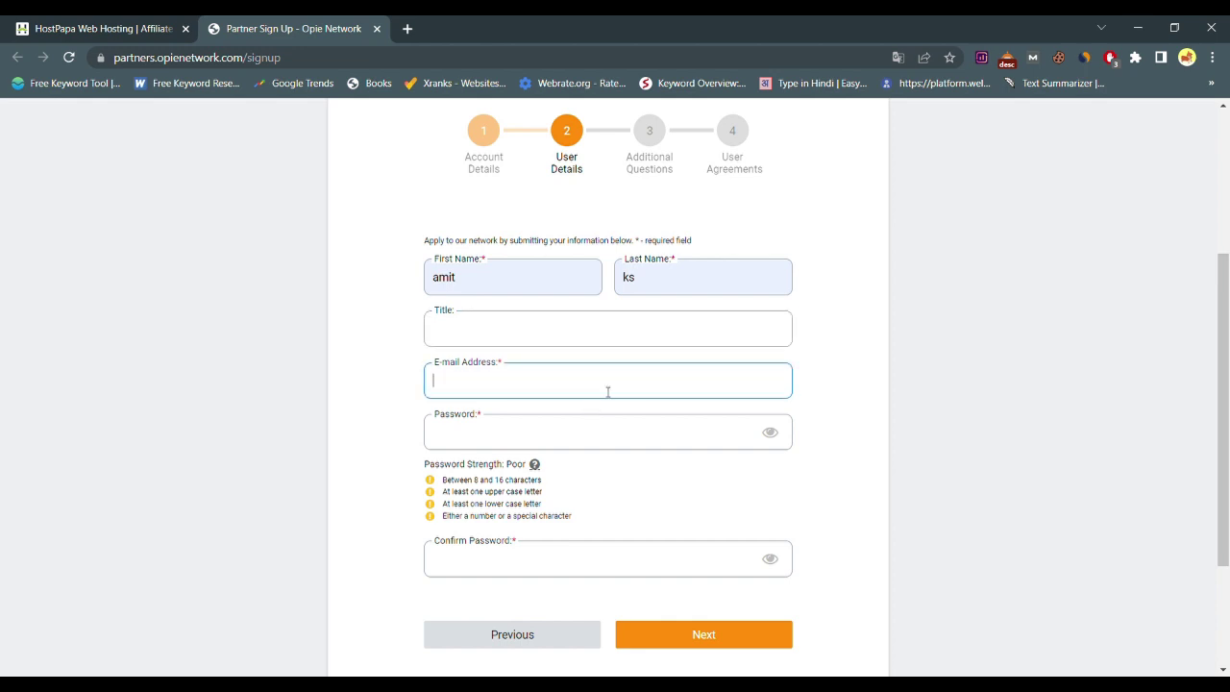
pyautogui.hotkey('ctrl', 'v')
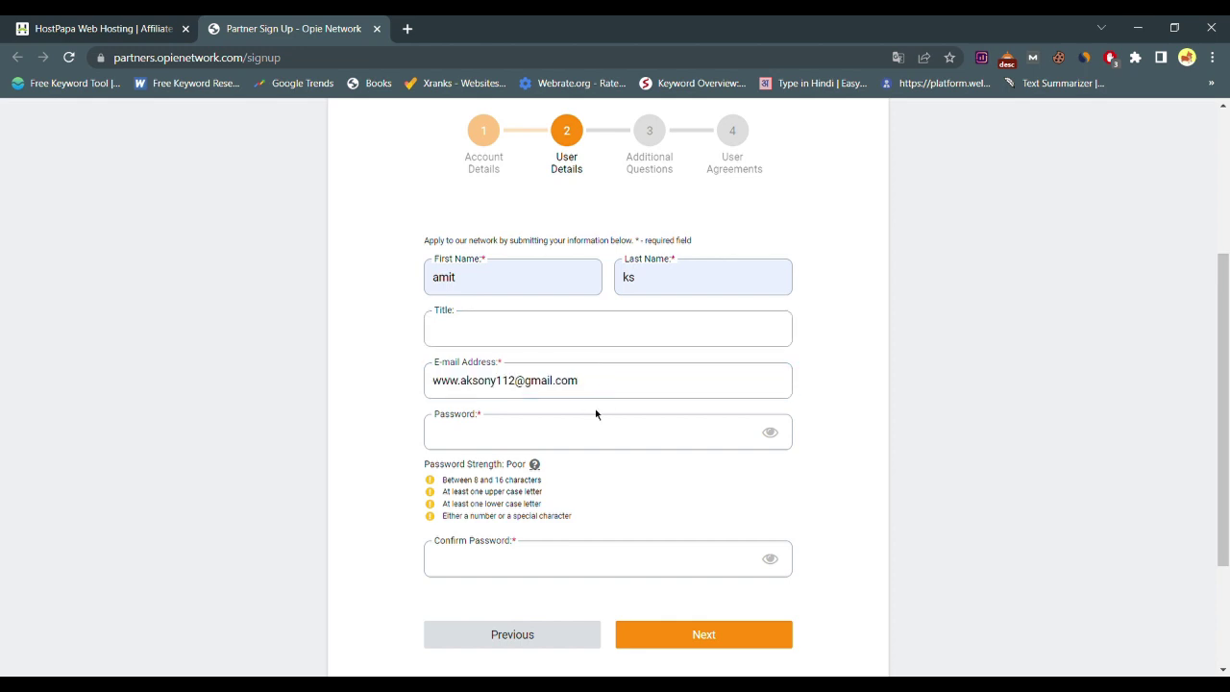
# Fill in the account password and its confirmation, and continue to the Additional Questions stage of the sign-up
pyautogui.click(604, 432)
pyautogui.click(617, 465)
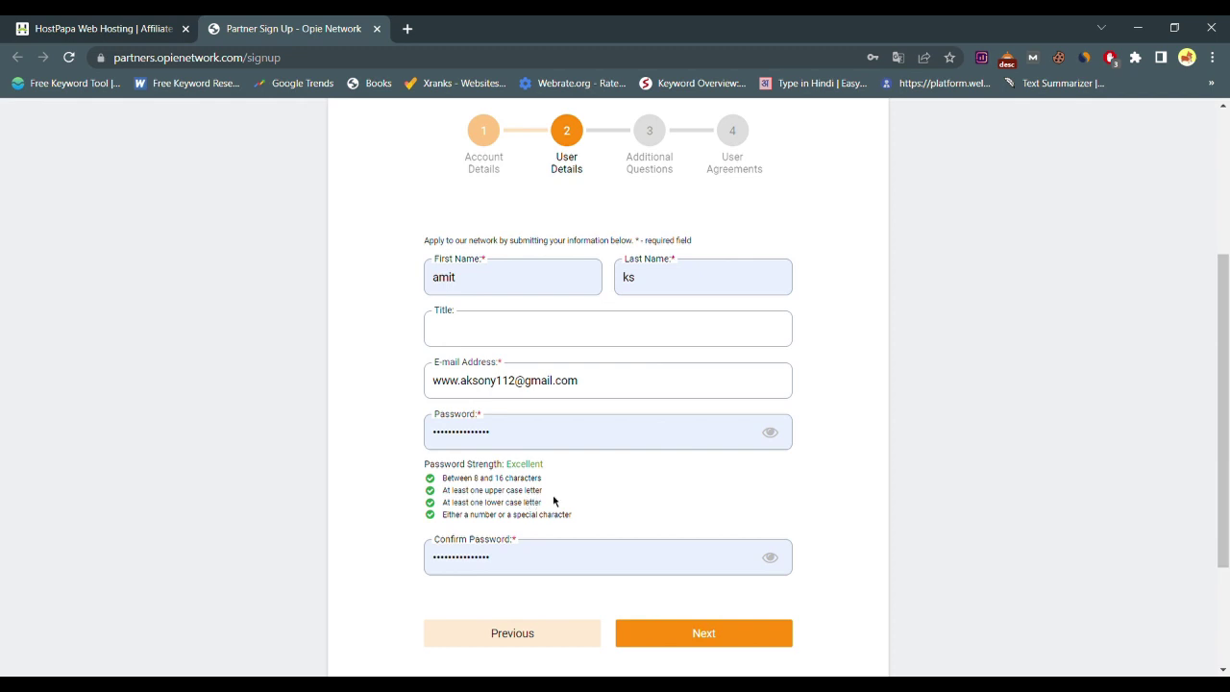
pyautogui.scroll(-2, 554, 502)
pyautogui.click(678, 512)
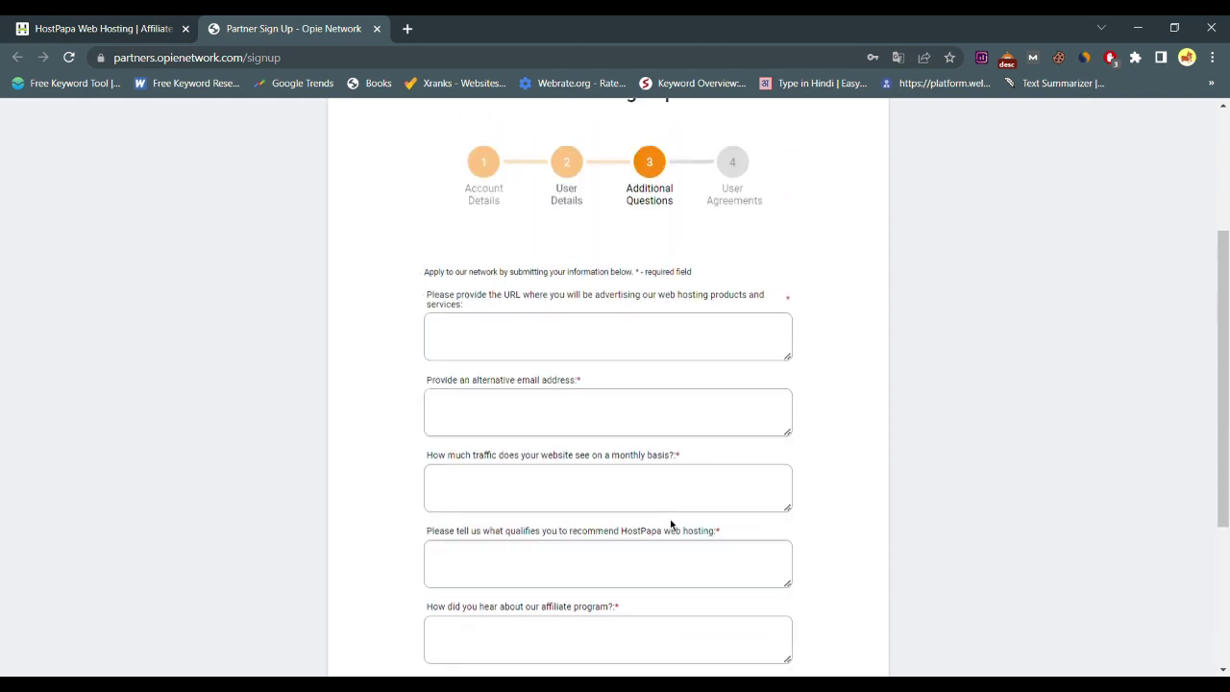
pyautogui.scroll(2, 511, 249)
pyautogui.scroll(-3, 554, 375)
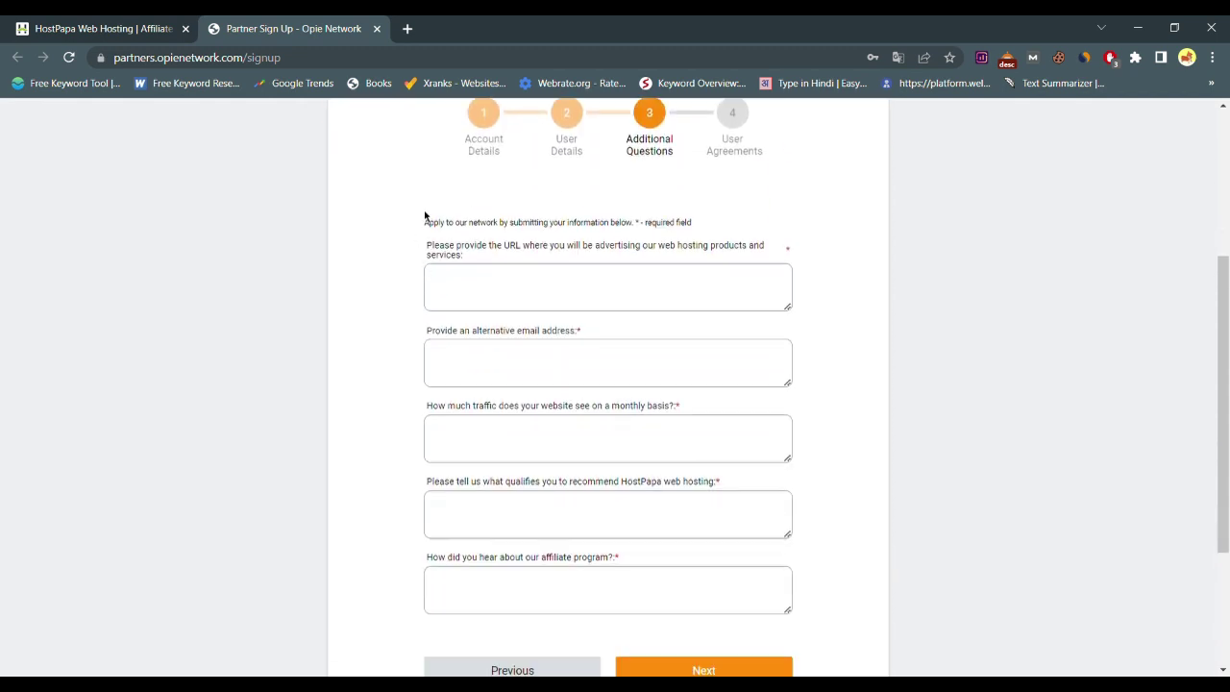
pyautogui.scroll(-1, 659, 282)
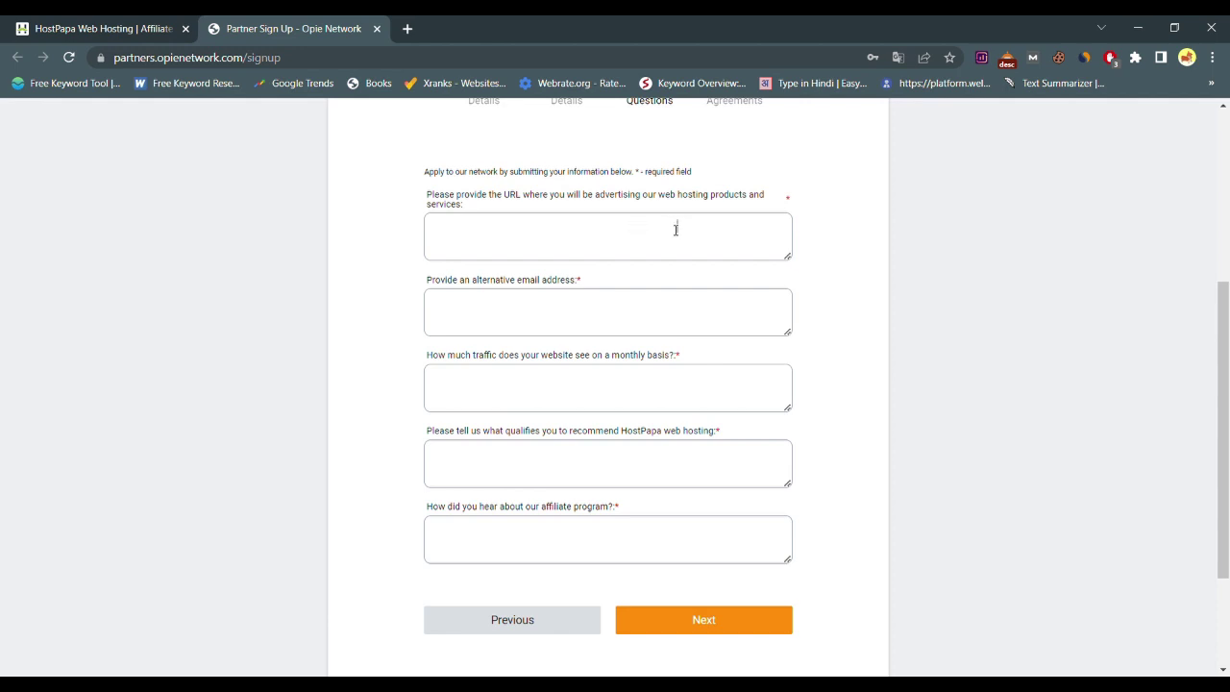
pyautogui.write('youtube.com/@amitsony_digital')
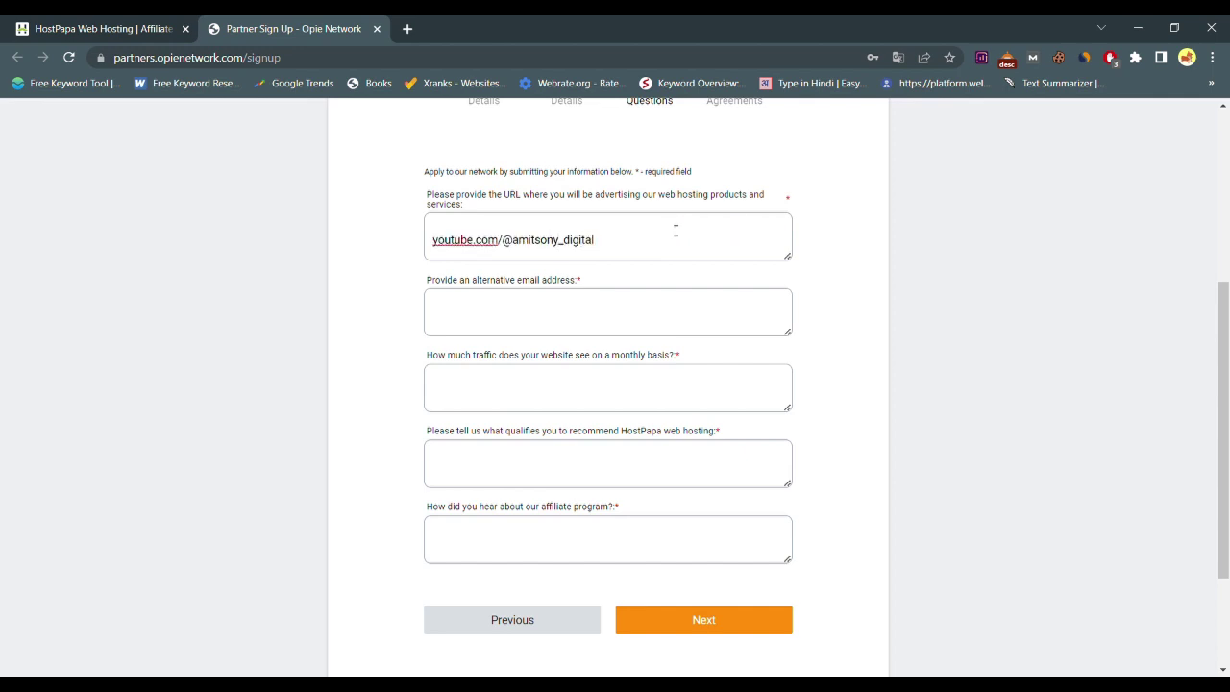
pyautogui.write('marketer')
pyautogui.click(434, 242)
pyautogui.write('www.')
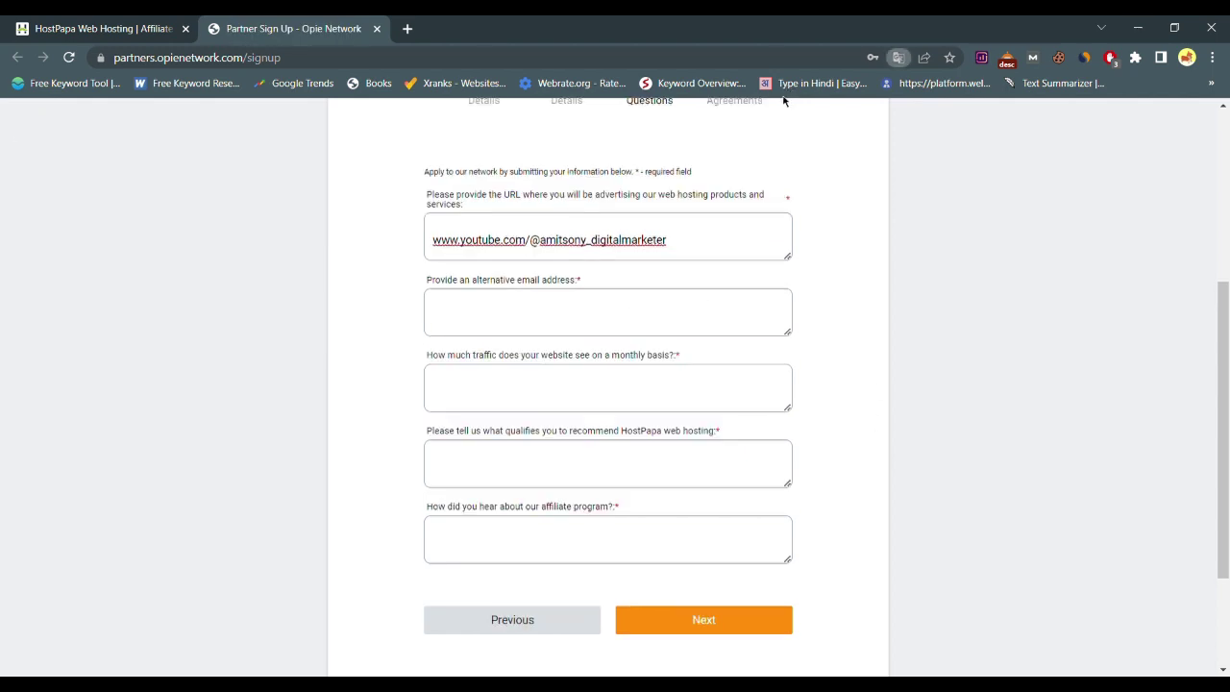
# Fill in the applicant's alternative e-mail address and enter 1000 as the website's monthly traffic
pyautogui.hotkey('ctrl', 'v')
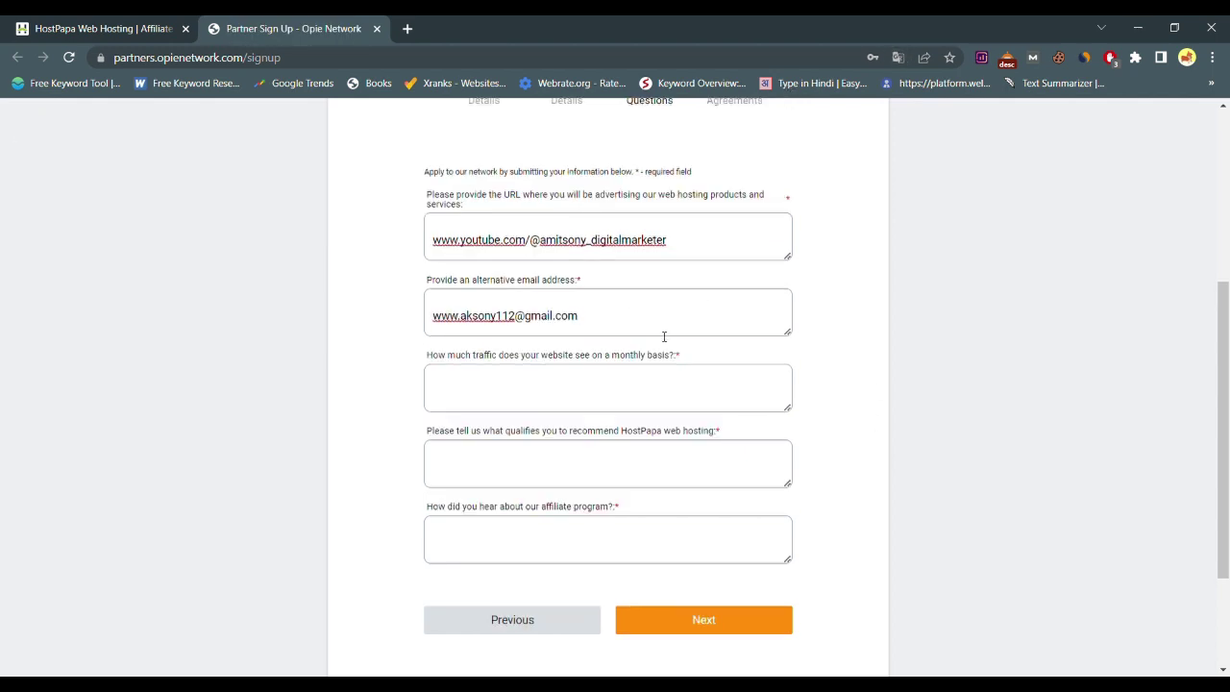
pyautogui.scroll(-1, 818, 373)
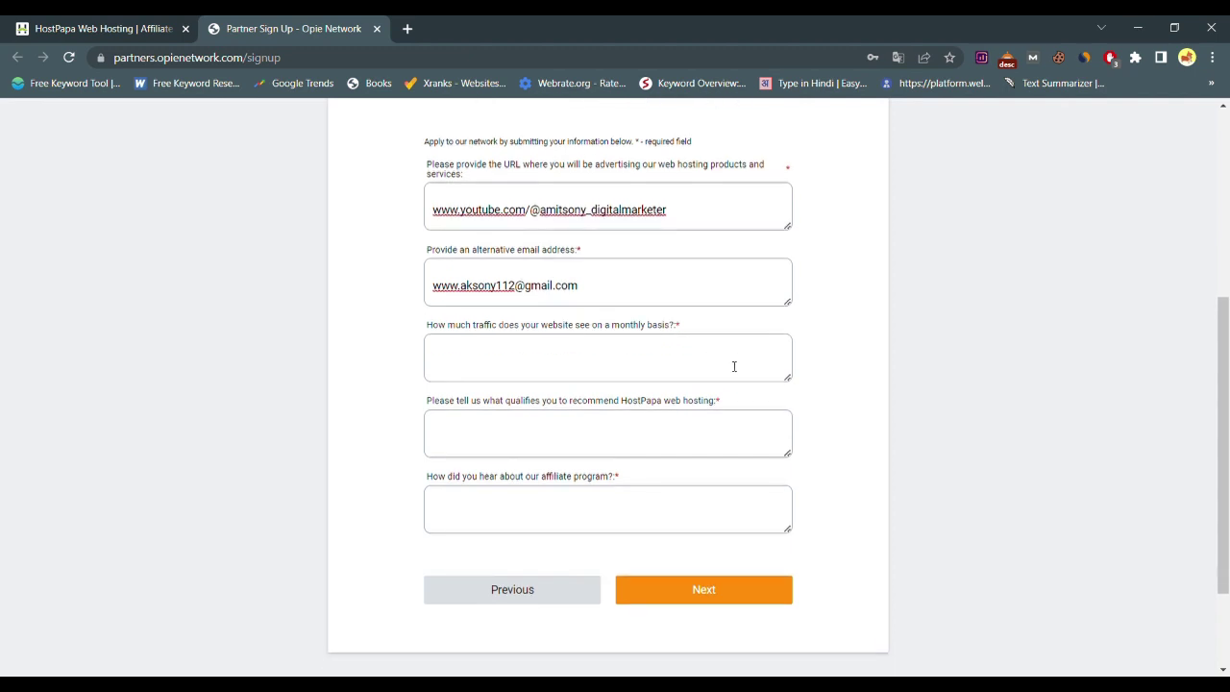
pyautogui.scroll(-1, 726, 361)
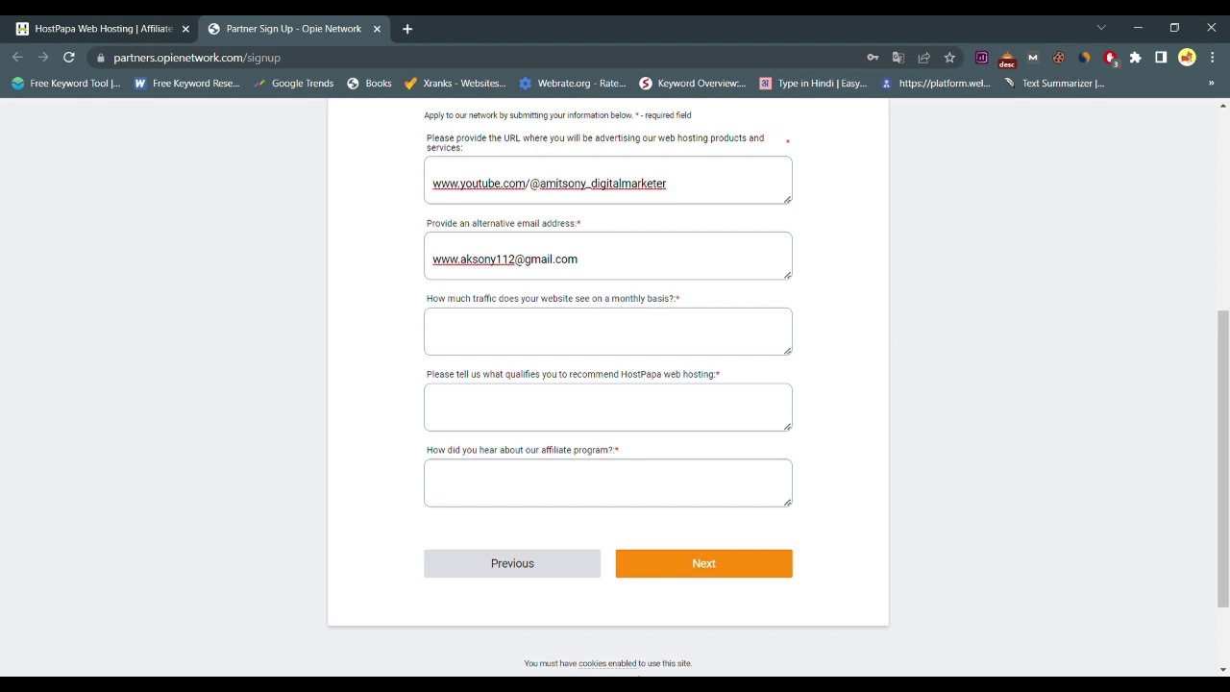
pyautogui.write('1000')
pyautogui.scroll(-1, 807, 420)
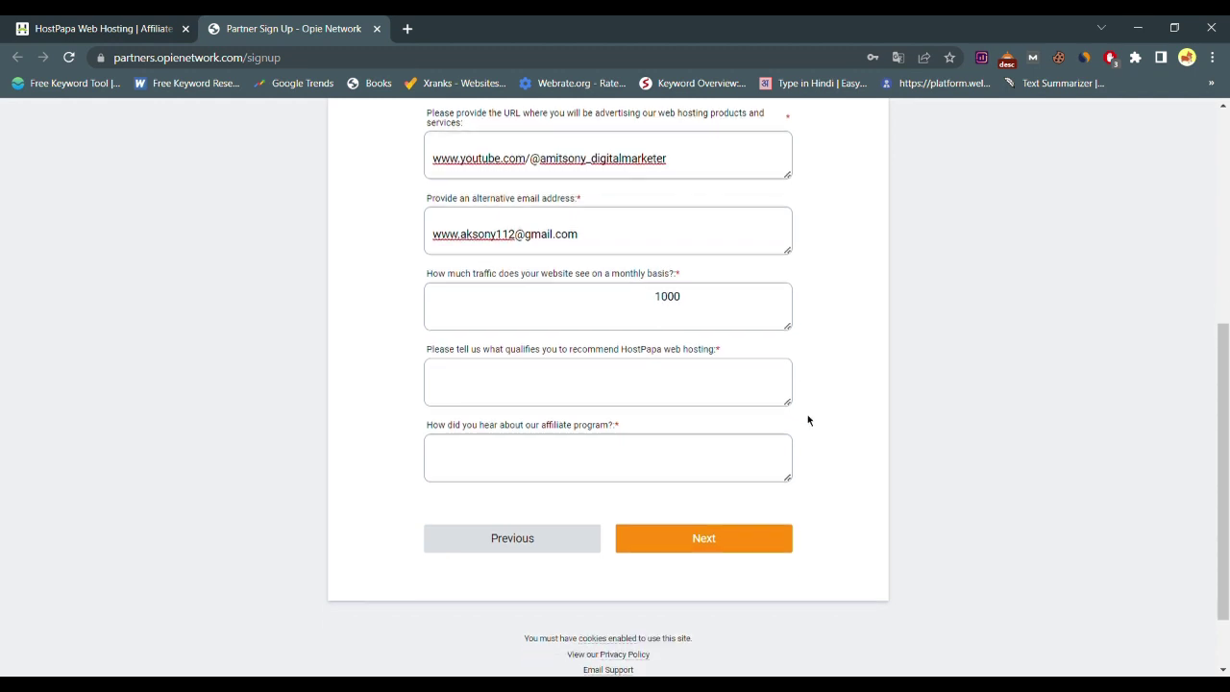
# Enter "youtube.com" as the answer to how the applicant heard about the affiliate program
pyautogui.click(756, 402)
pyautogui.click(763, 369)
pyautogui.scroll(-1, 776, 374)
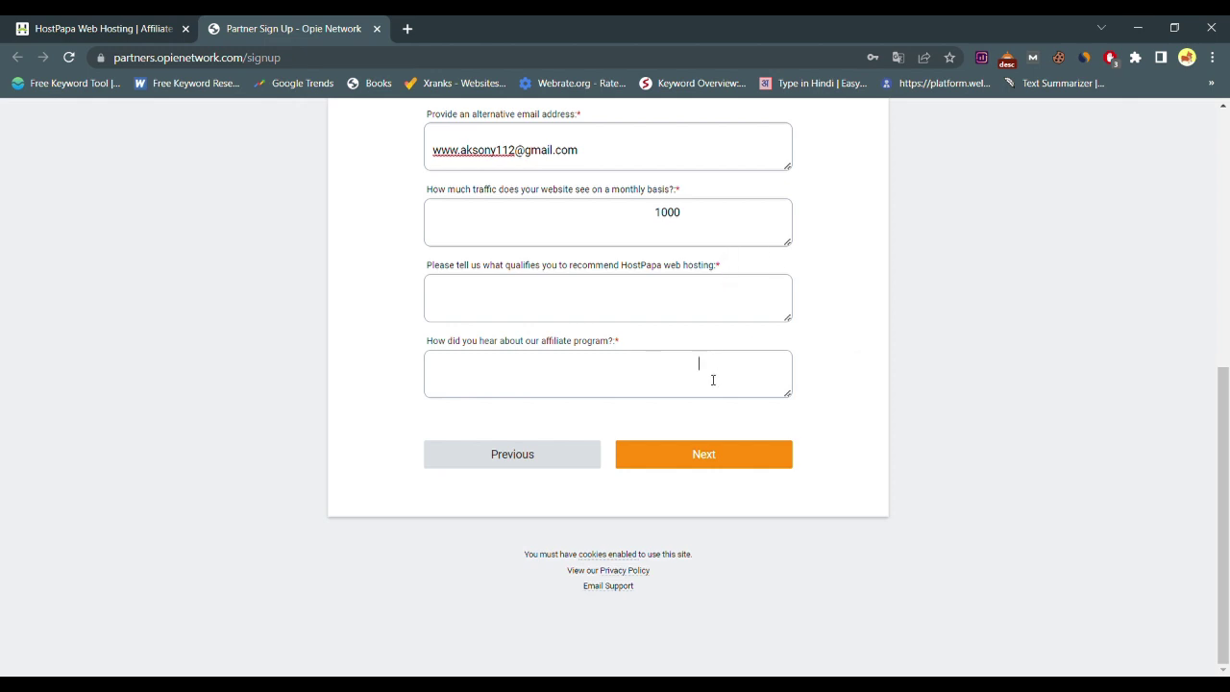
pyautogui.write('youtube.com')
# Answer the HostPapa qualification question with "i am youtube marketer and make money online and website reviews and useful information provide"
pyautogui.click(716, 300)
pyautogui.write('i am youtu')
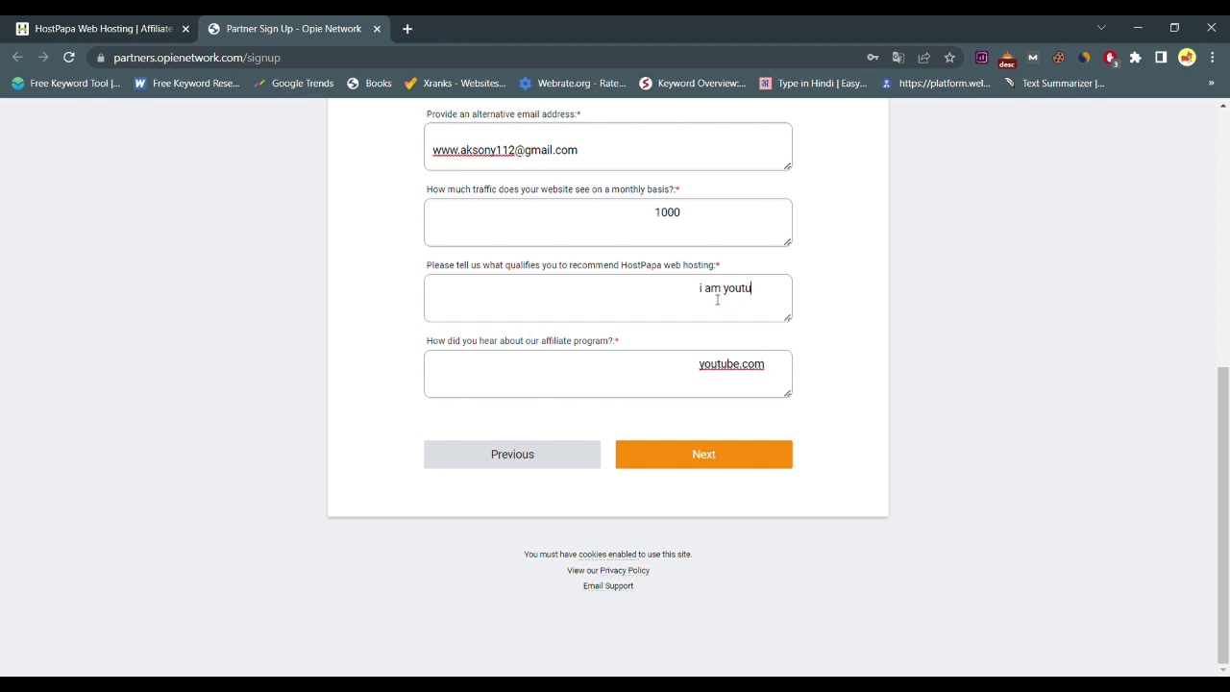
pyautogui.write('be marketer and provide online')
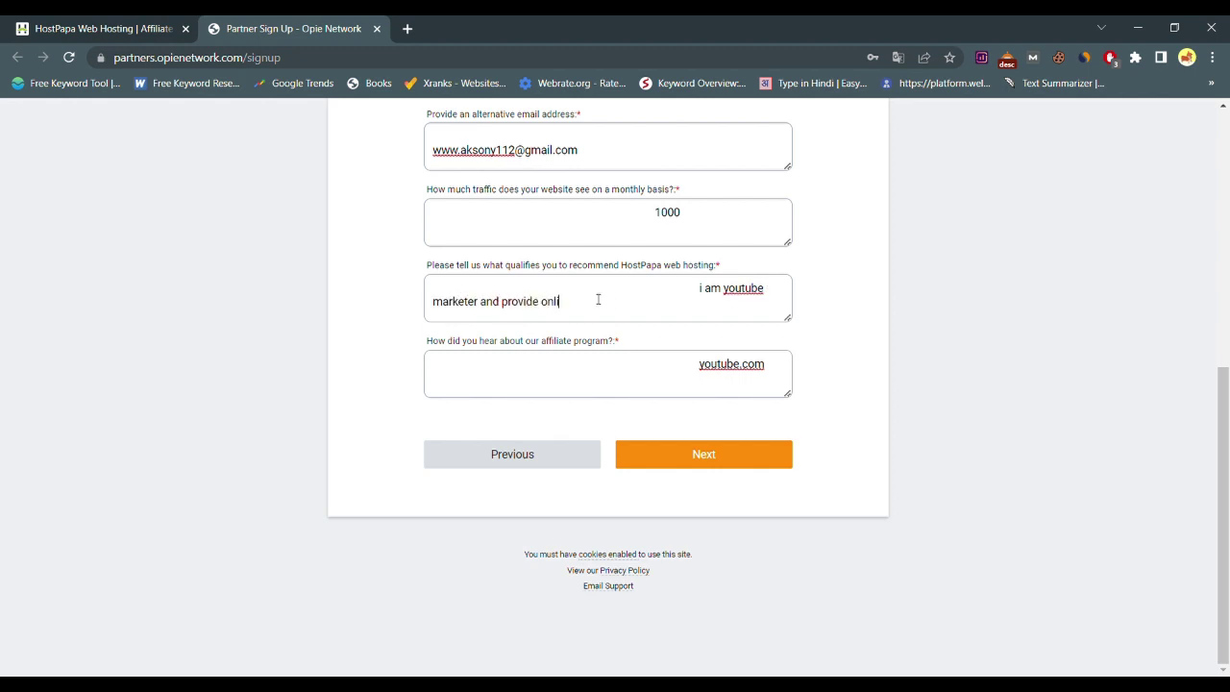
pyautogui.hotkey('ctrl', 'BackSpace')
pyautogui.click(503, 302)
pyautogui.write('make money online and website reviews ,')
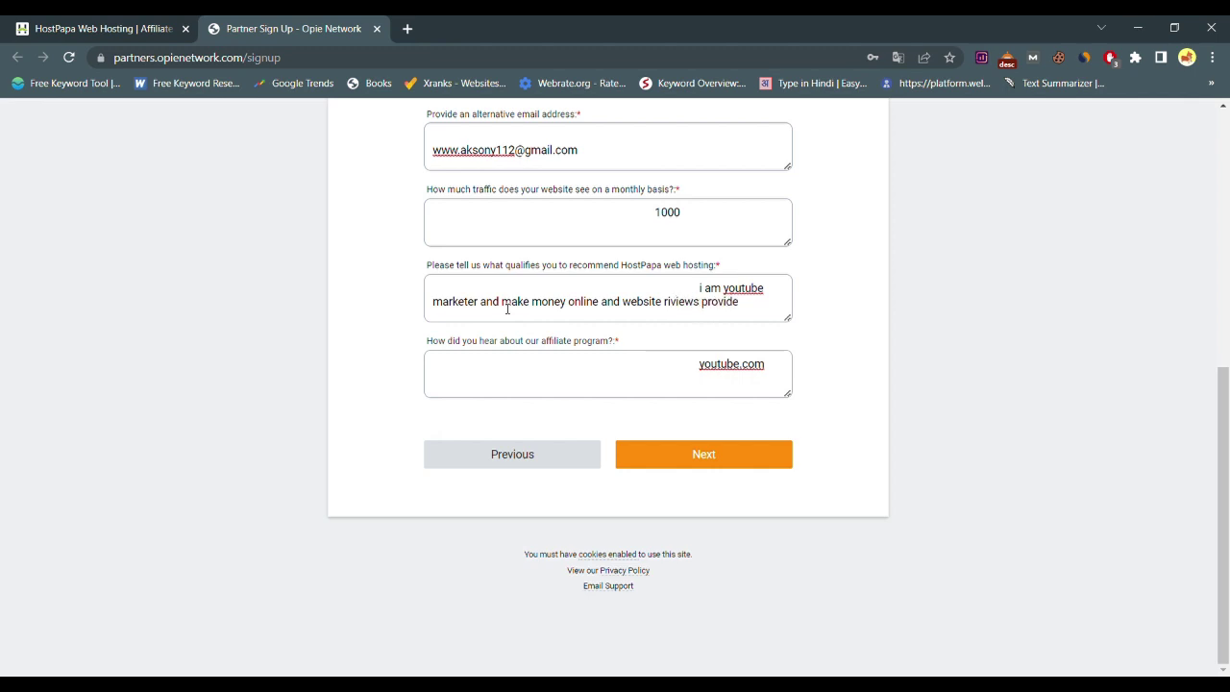
pyautogui.press('BackSpace')
pyautogui.write('and useful information')
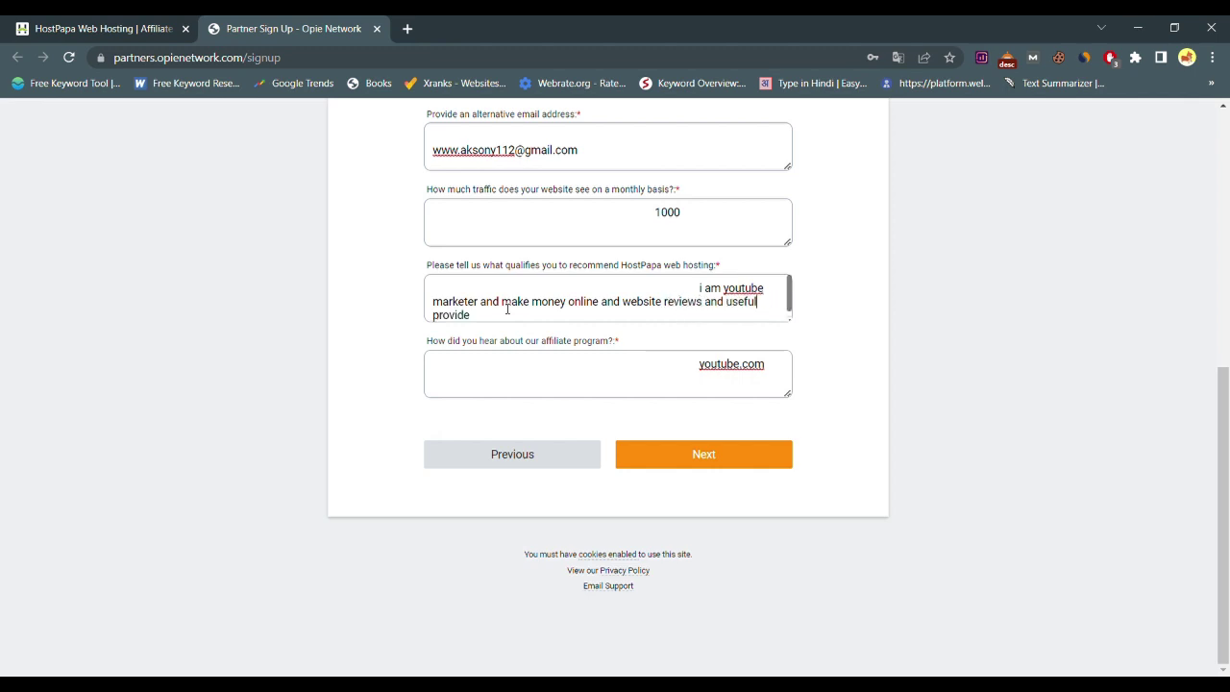
# Extend the end of the qualification answer with "to my audience . present 1000+ subscribes on yt channel."
pyautogui.click(541, 324)
pyautogui.write('to my audience . ')
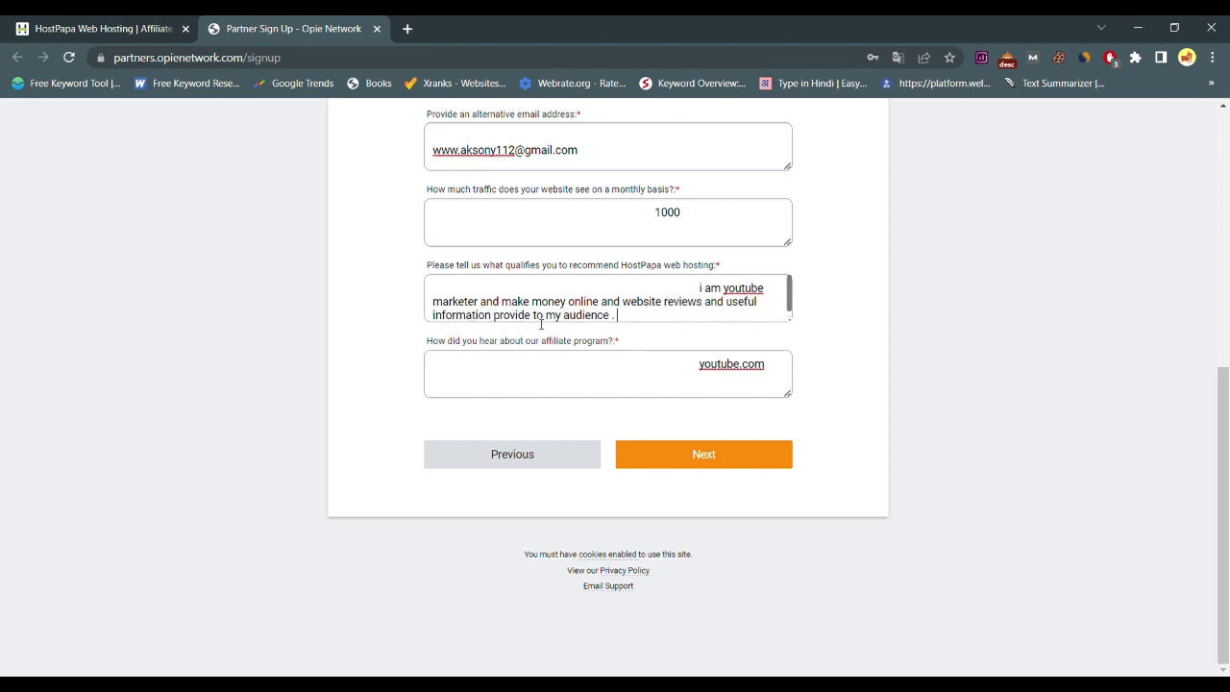
pyautogui.write('present 1000+ subscribes on yt channel.')
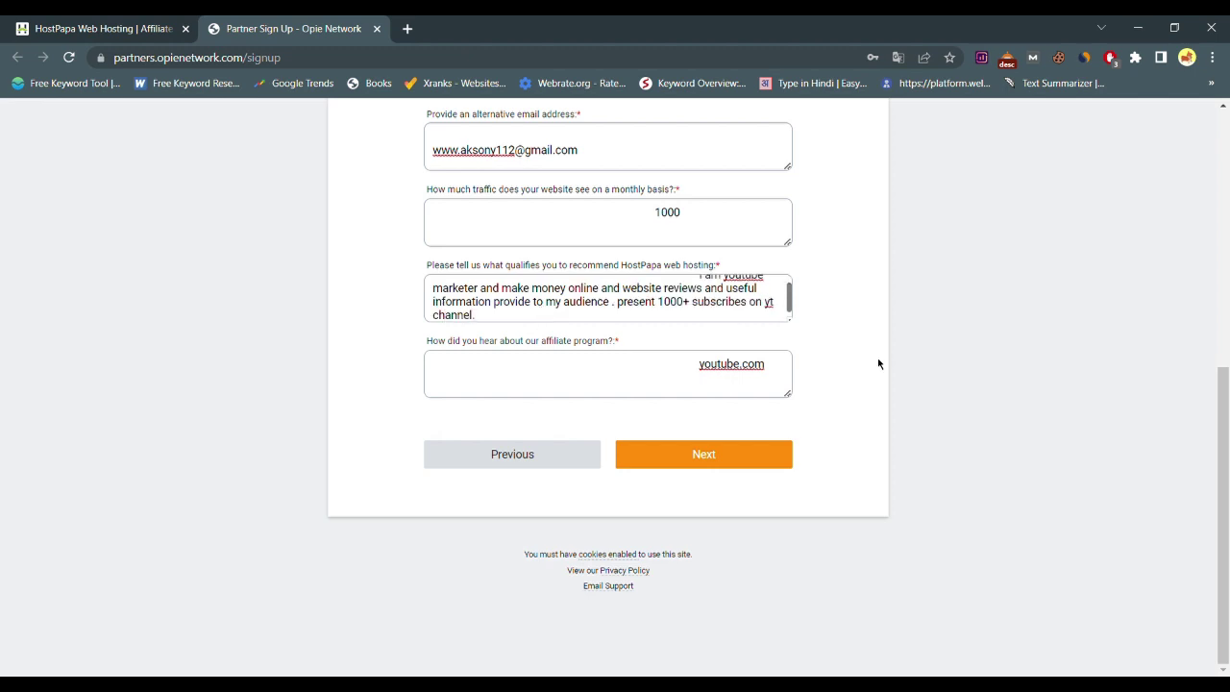
# Check the answers to the additional questions and continue to the User Agreements stage
pyautogui.scroll(2, 862, 392)
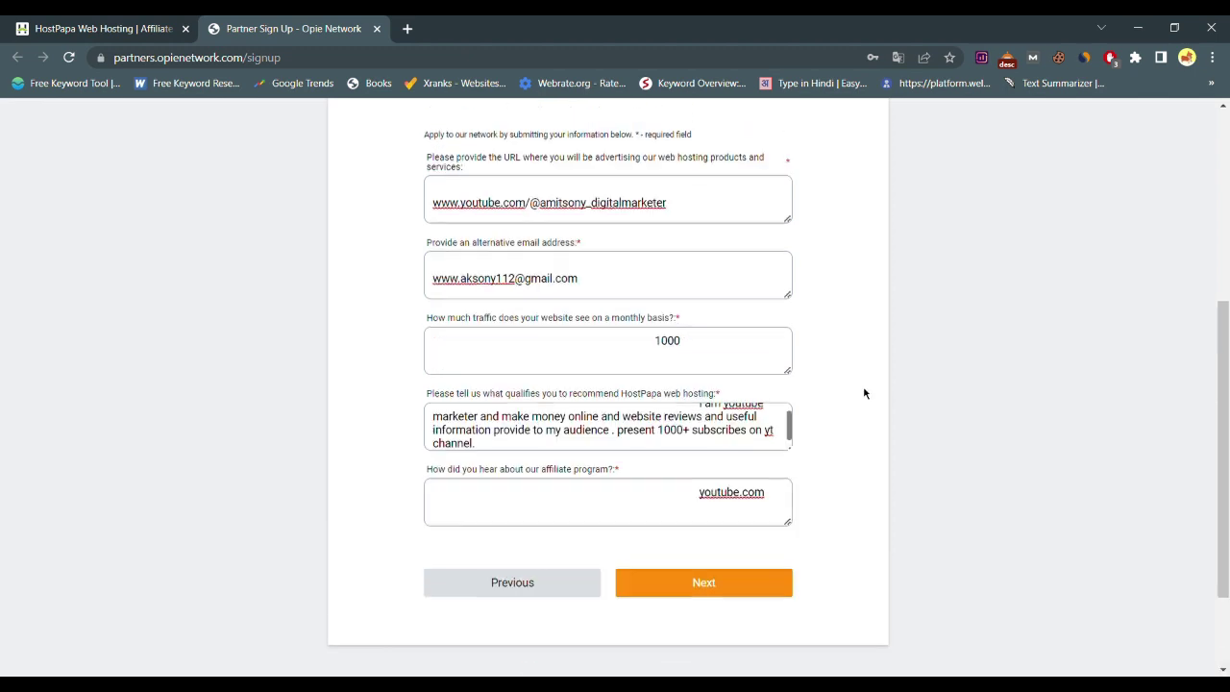
pyautogui.scroll(-1, 864, 392)
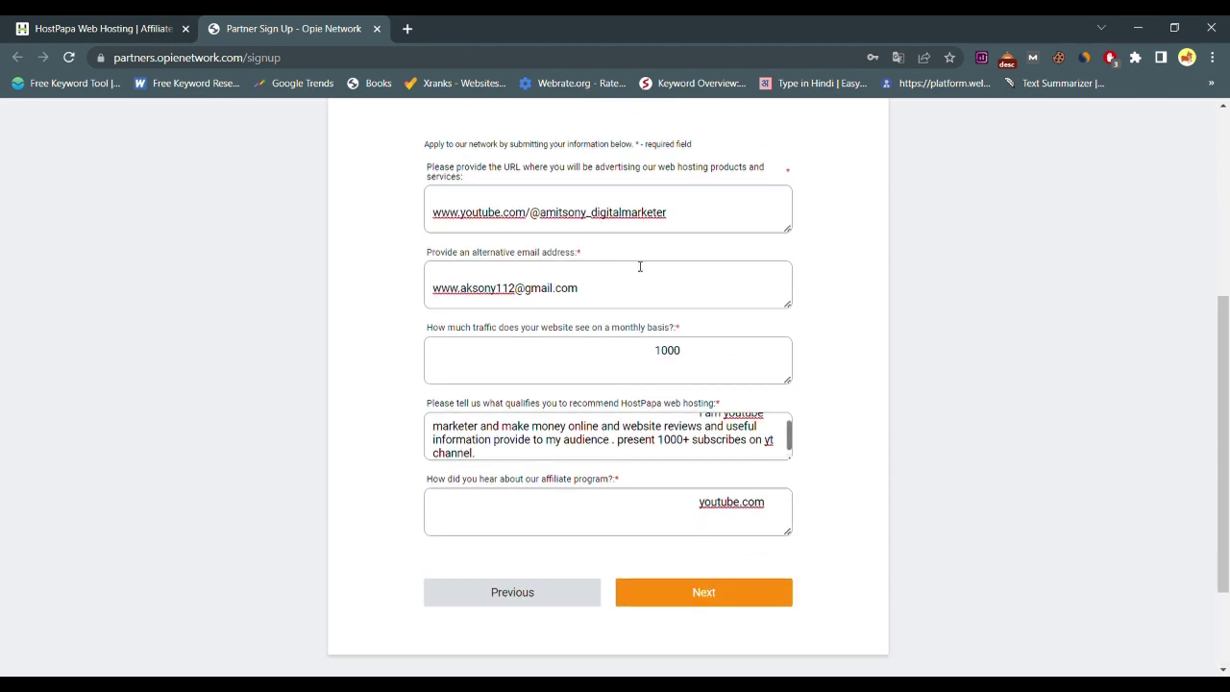
pyautogui.scroll(-2, 834, 388)
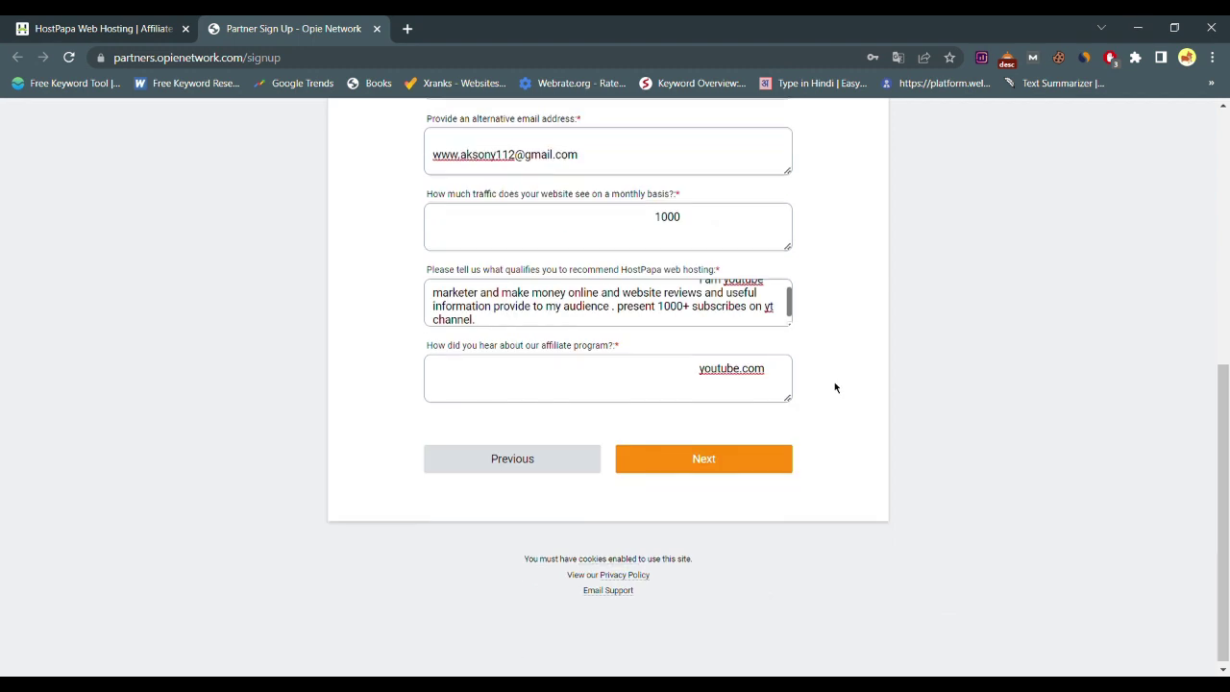
pyautogui.click(750, 458)
# Accept the Opie Network terms and conditions and the information-use consent, and submit the sign-up
pyautogui.click(433, 388)
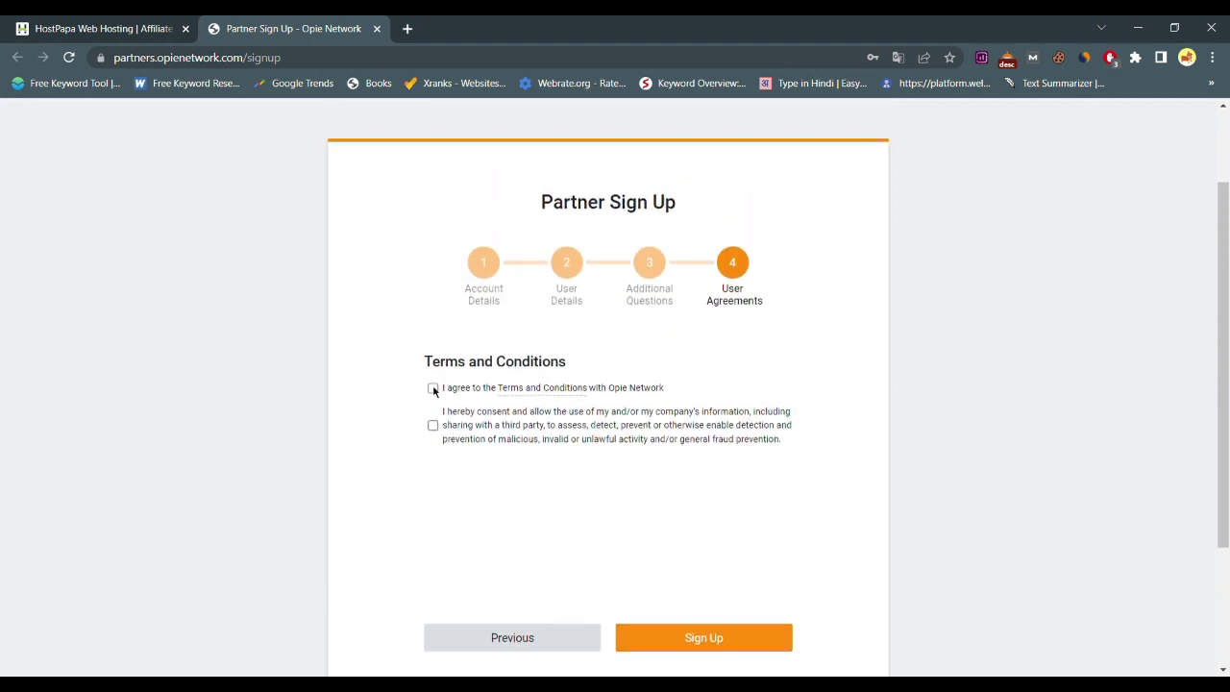
pyautogui.click(433, 424)
pyautogui.scroll(-2, 500, 480)
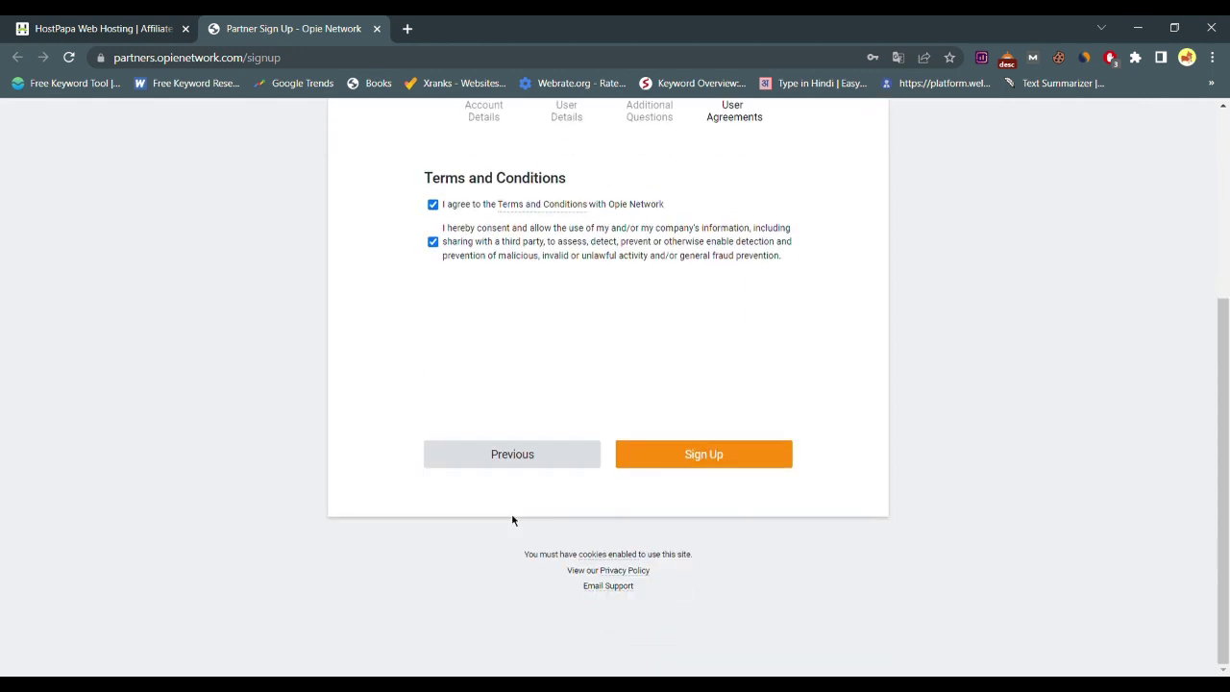
pyautogui.click(721, 457)
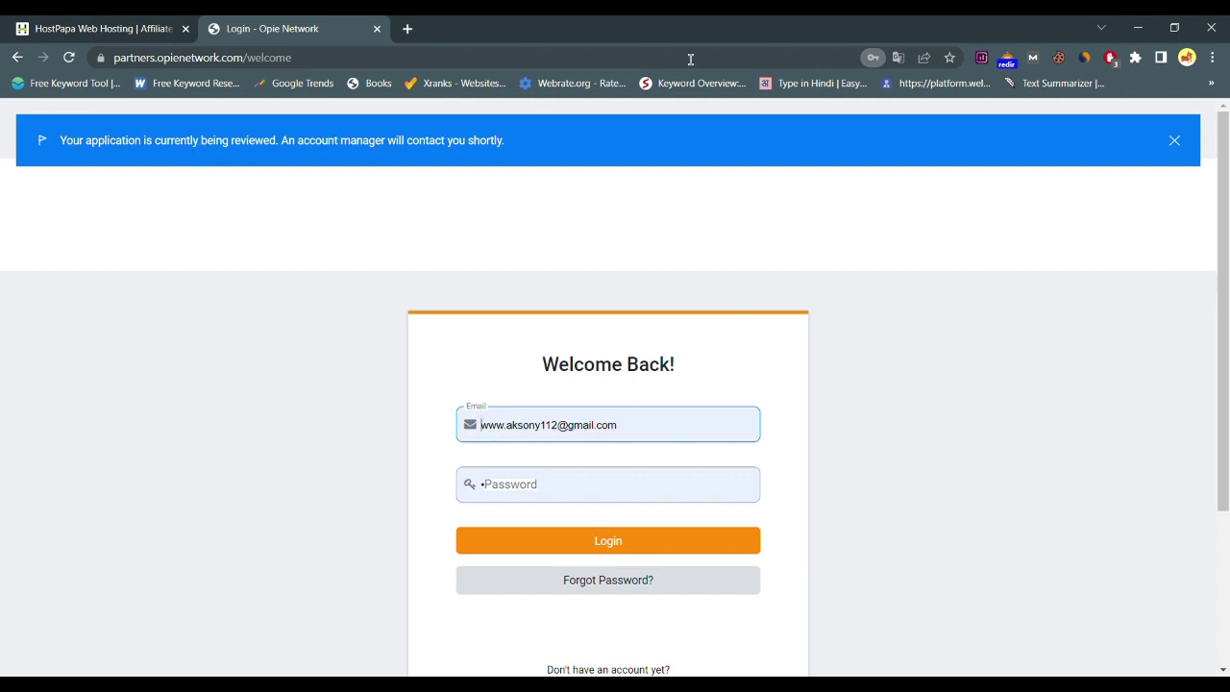
pyautogui.click(942, 83)
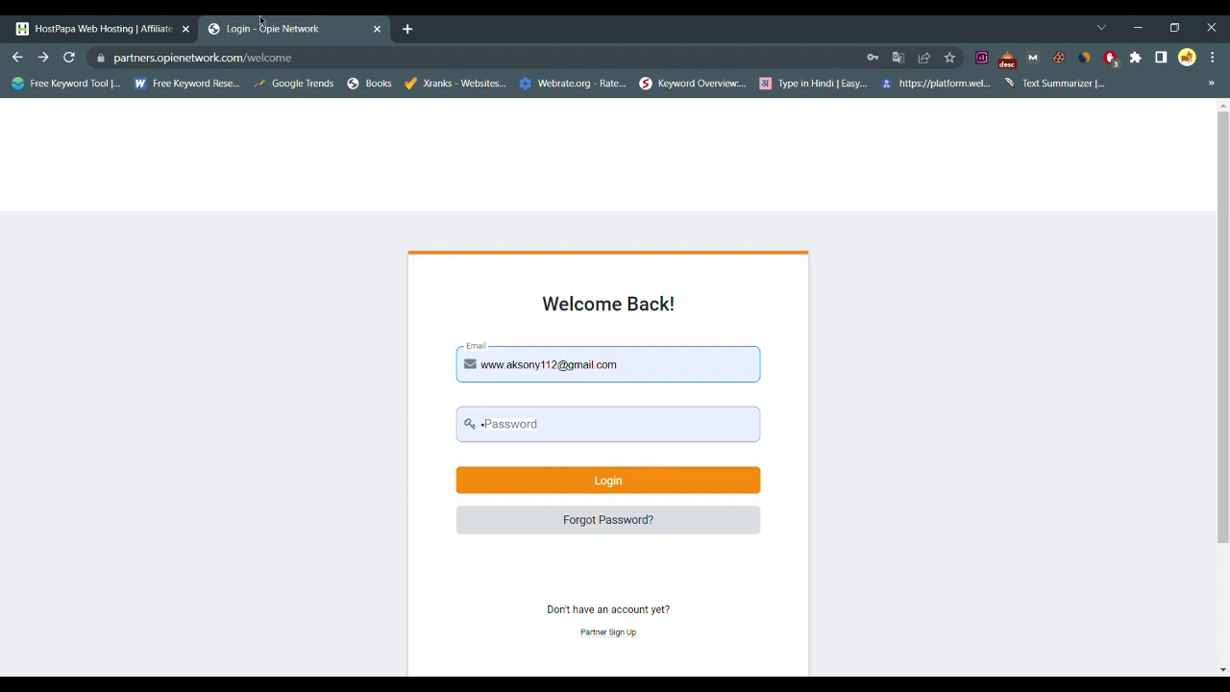
pyautogui.scroll(-2, 1014, 481)
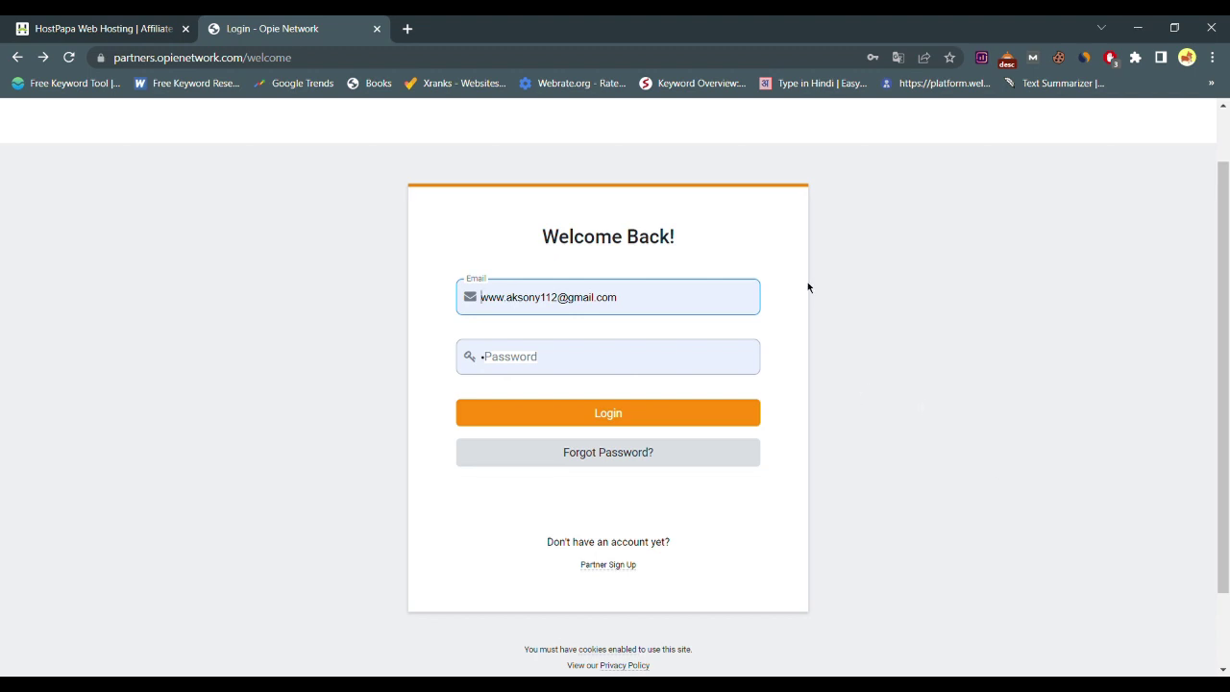
pyautogui.scroll(2, 569, 277)
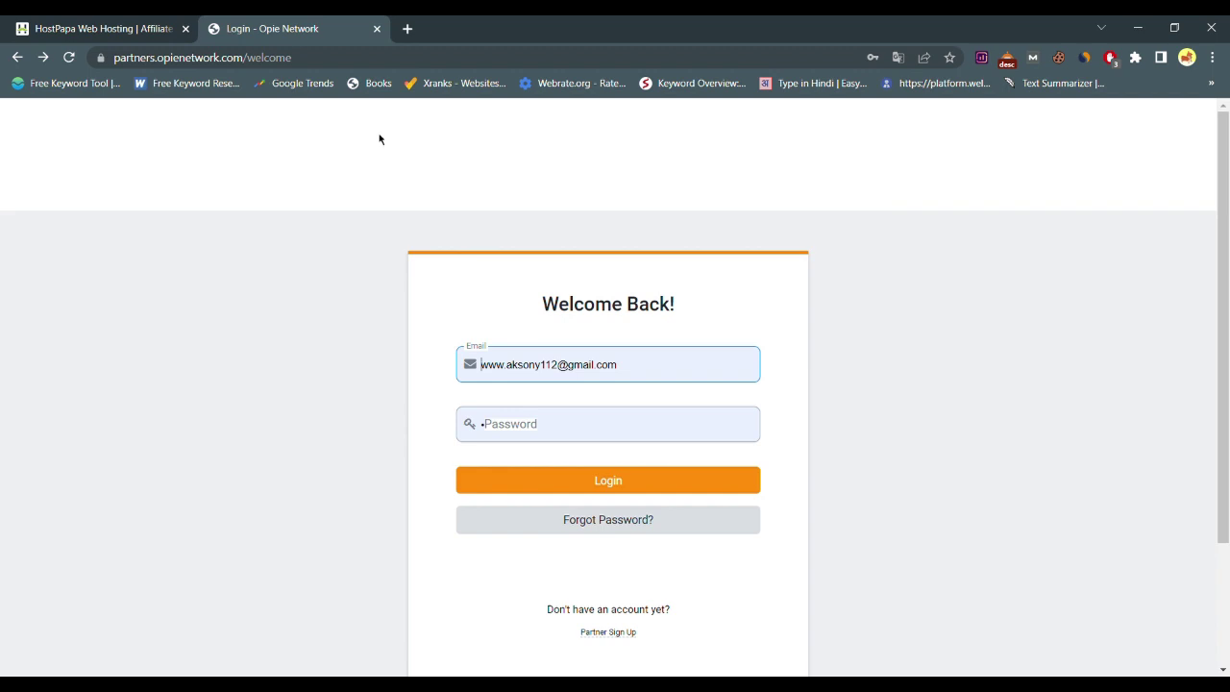
# Review the HostPapa affiliate page's benefits, How It Works, banners, sign-up and FAQ sections, and return to the Opie Network login page
pyautogui.click(21, 19)
pyautogui.scroll(10, 404, 266)
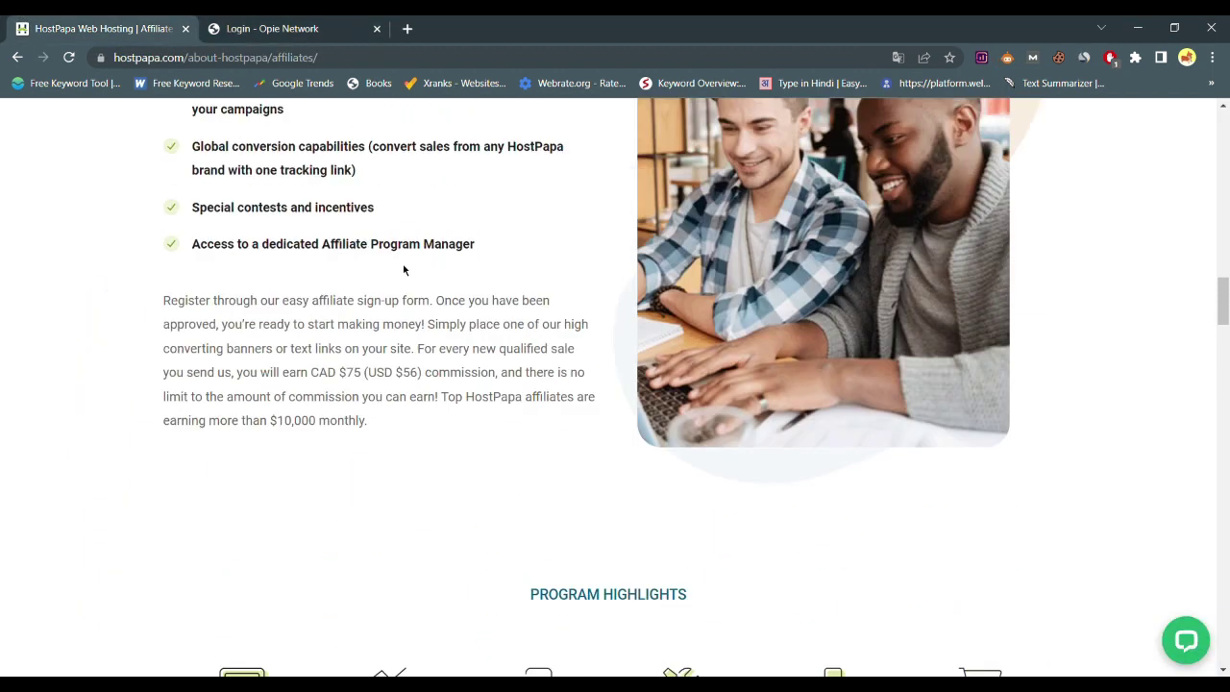
pyautogui.scroll(-5, 403, 266)
pyautogui.scroll(-8, 403, 269)
pyautogui.scroll(3, 404, 269)
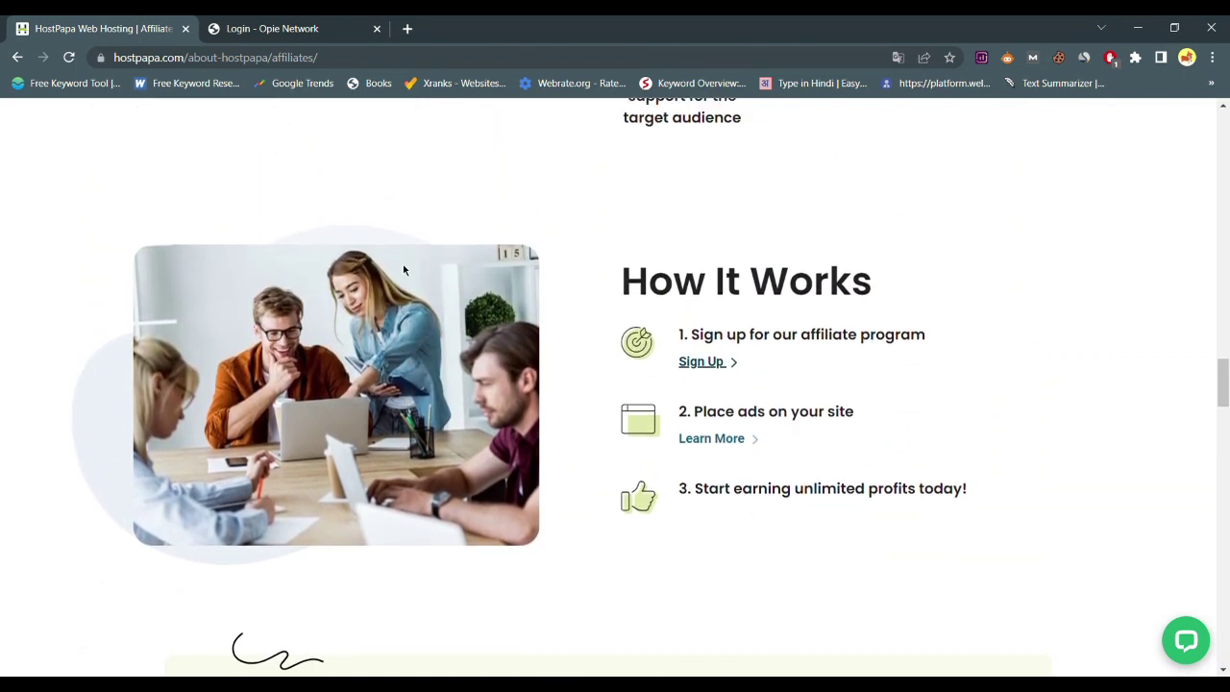
pyautogui.scroll(-4, 403, 269)
pyautogui.scroll(2, 403, 270)
pyautogui.scroll(-3, 404, 270)
pyautogui.scroll(1, 615, 298)
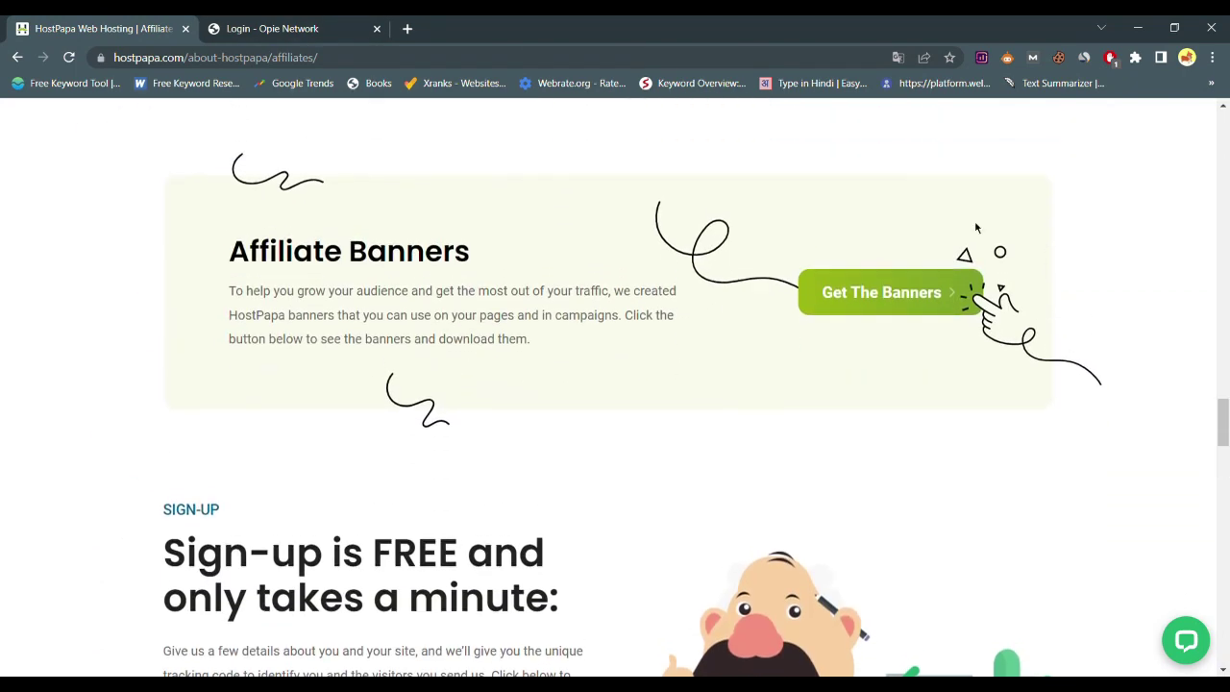
pyautogui.scroll(-3, 805, 430)
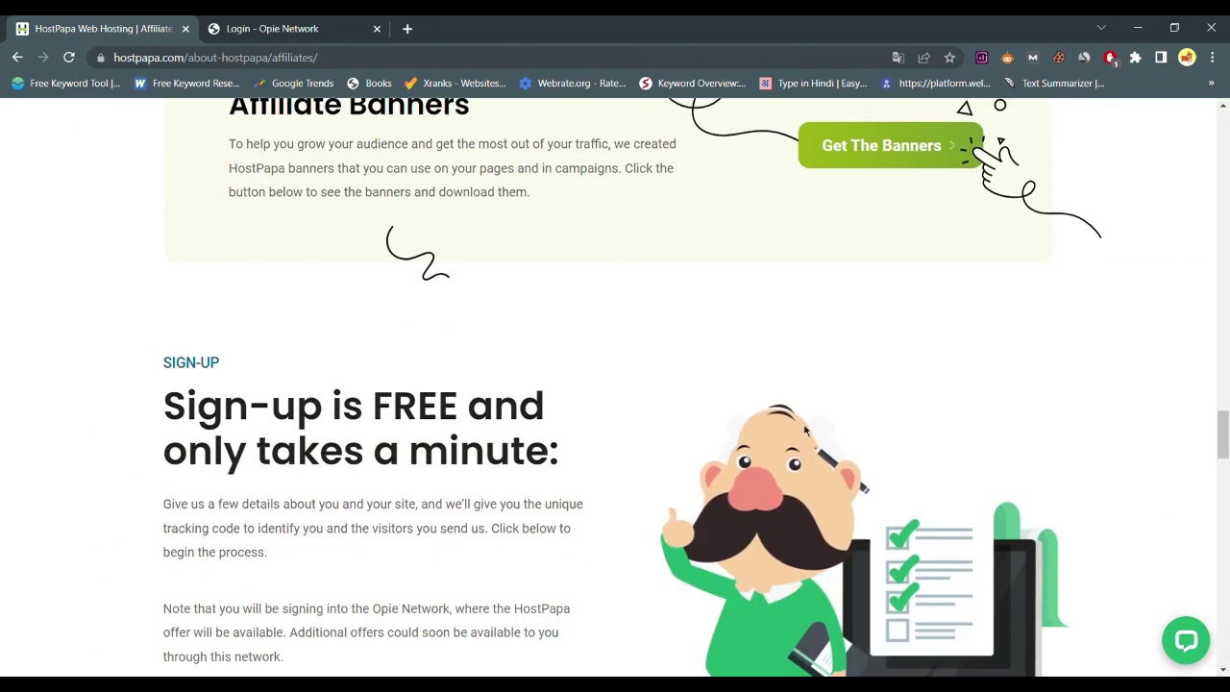
pyautogui.scroll(-10, 805, 430)
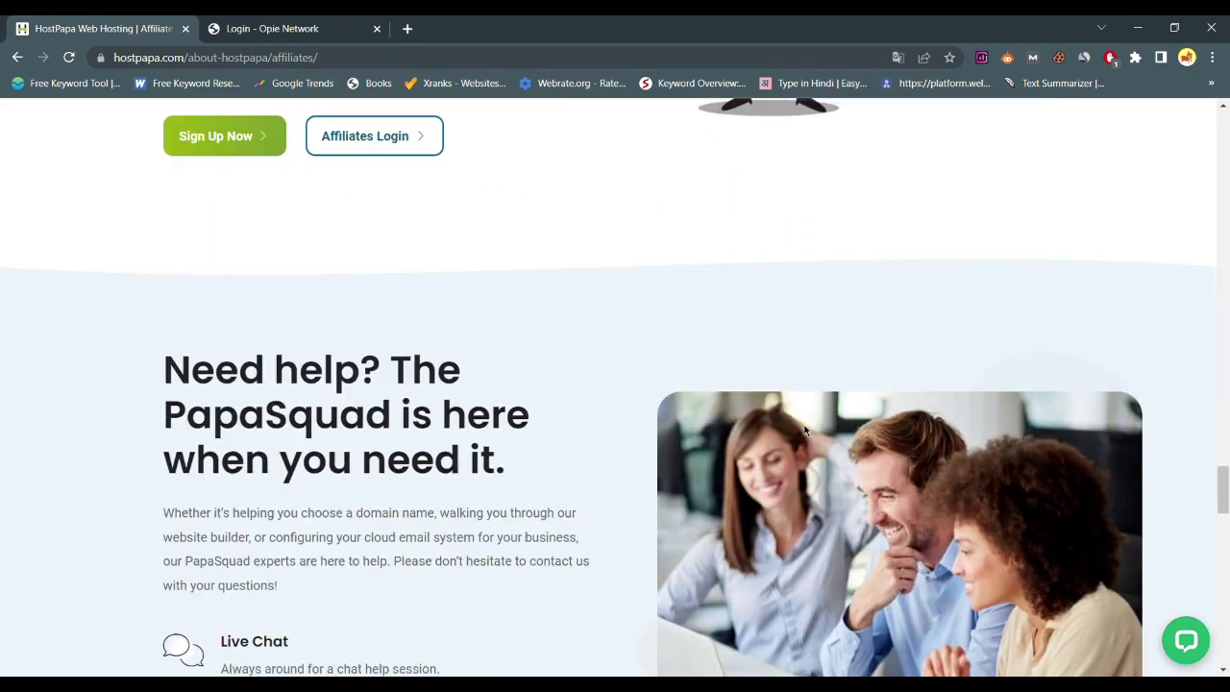
pyautogui.scroll(-9, 805, 431)
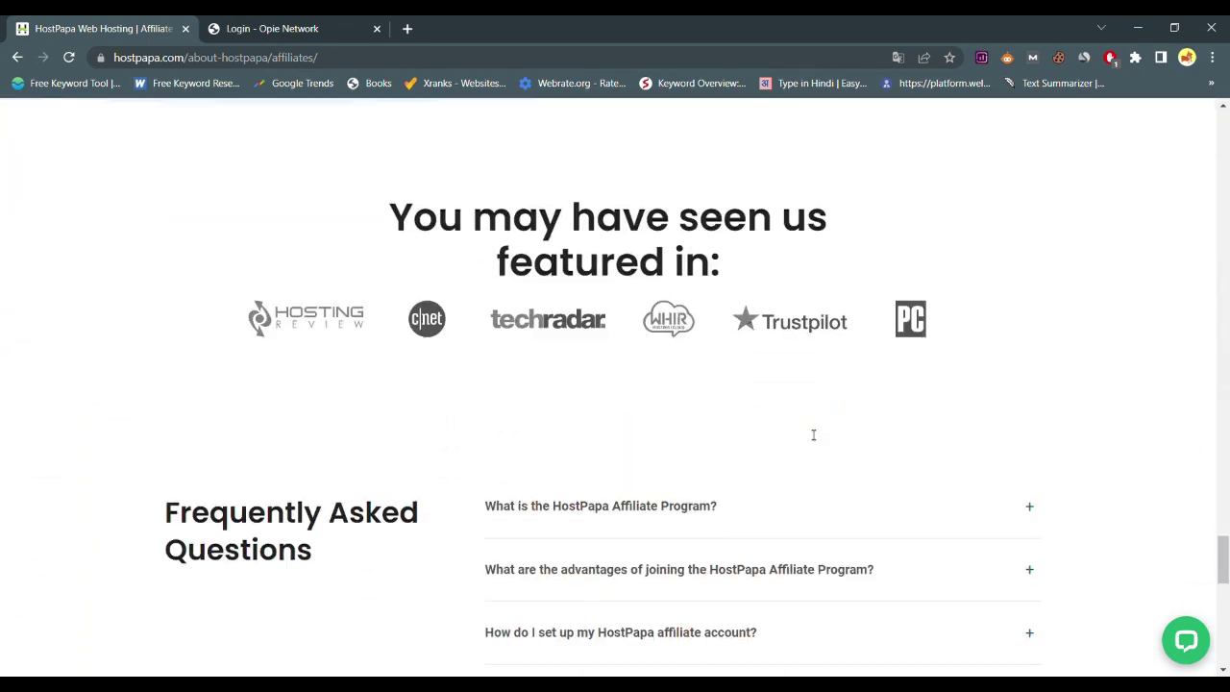
pyautogui.scroll(20, 805, 431)
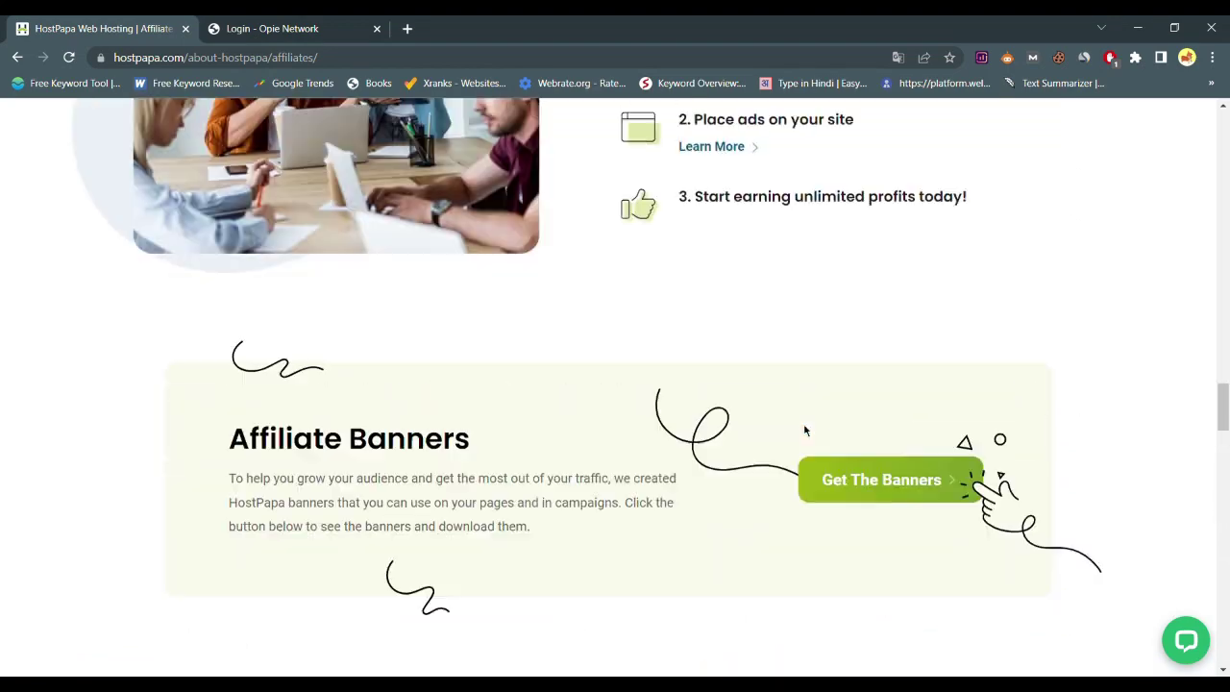
pyautogui.scroll(18, 812, 437)
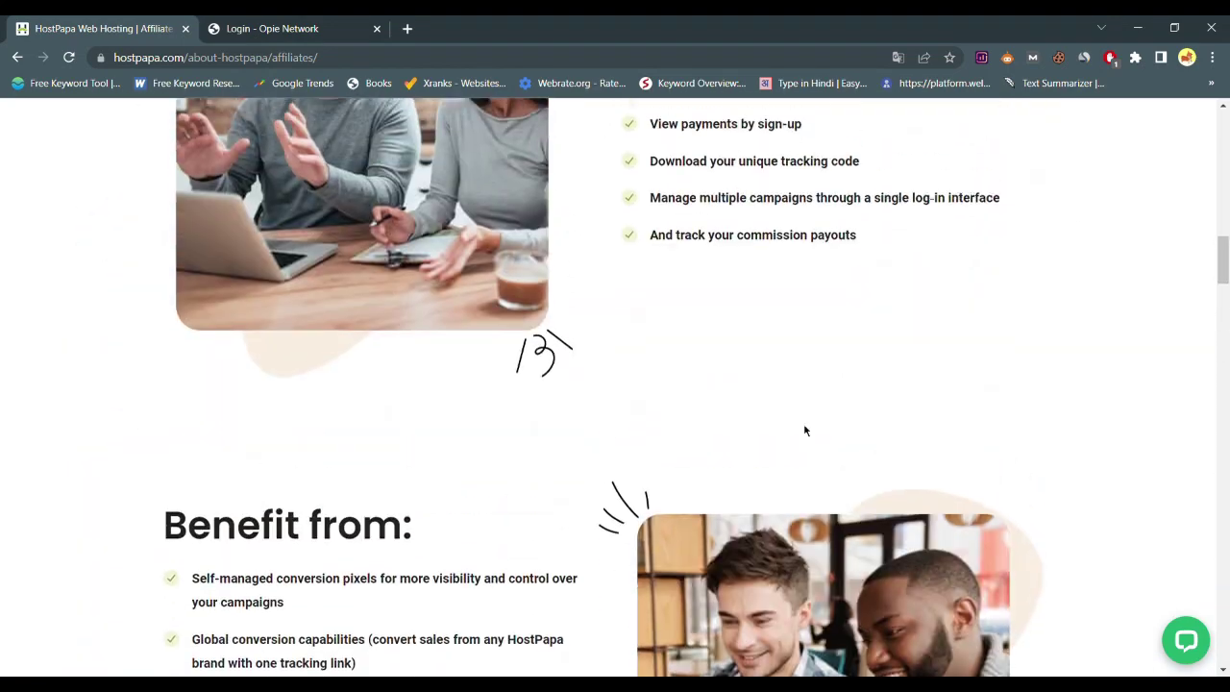
pyautogui.scroll(7, 805, 430)
pyautogui.scroll(-5, 568, 426)
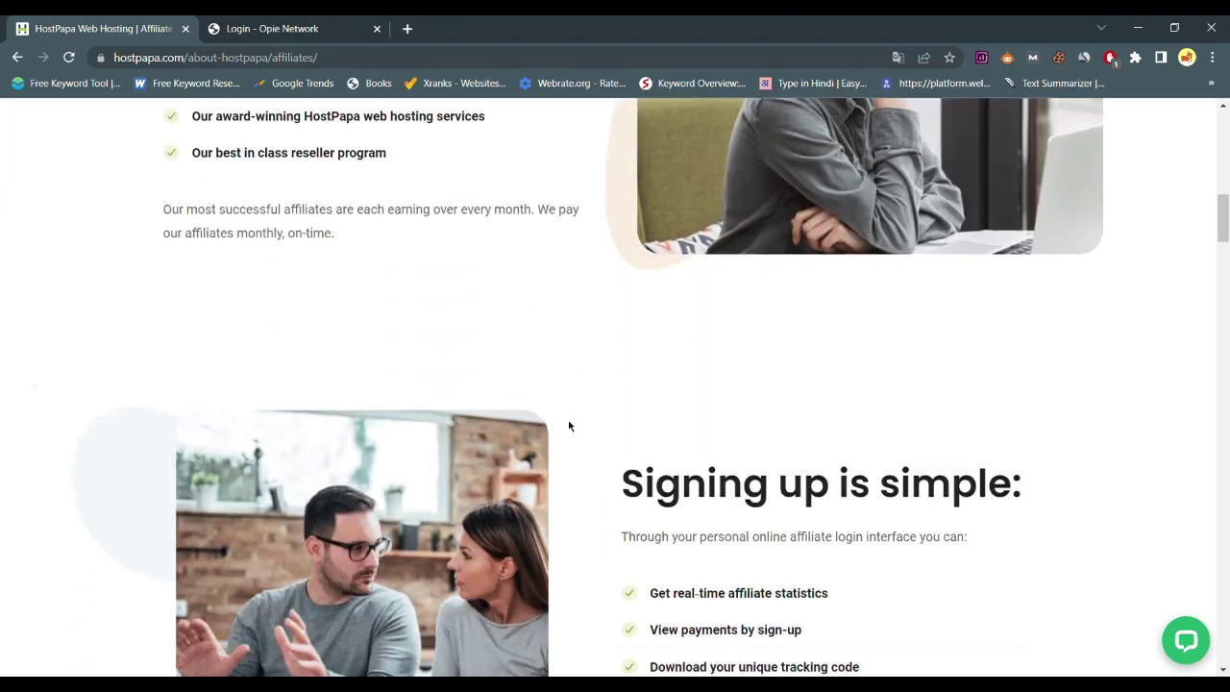
pyautogui.click(329, 20)
pyautogui.scroll(-2, 546, 382)
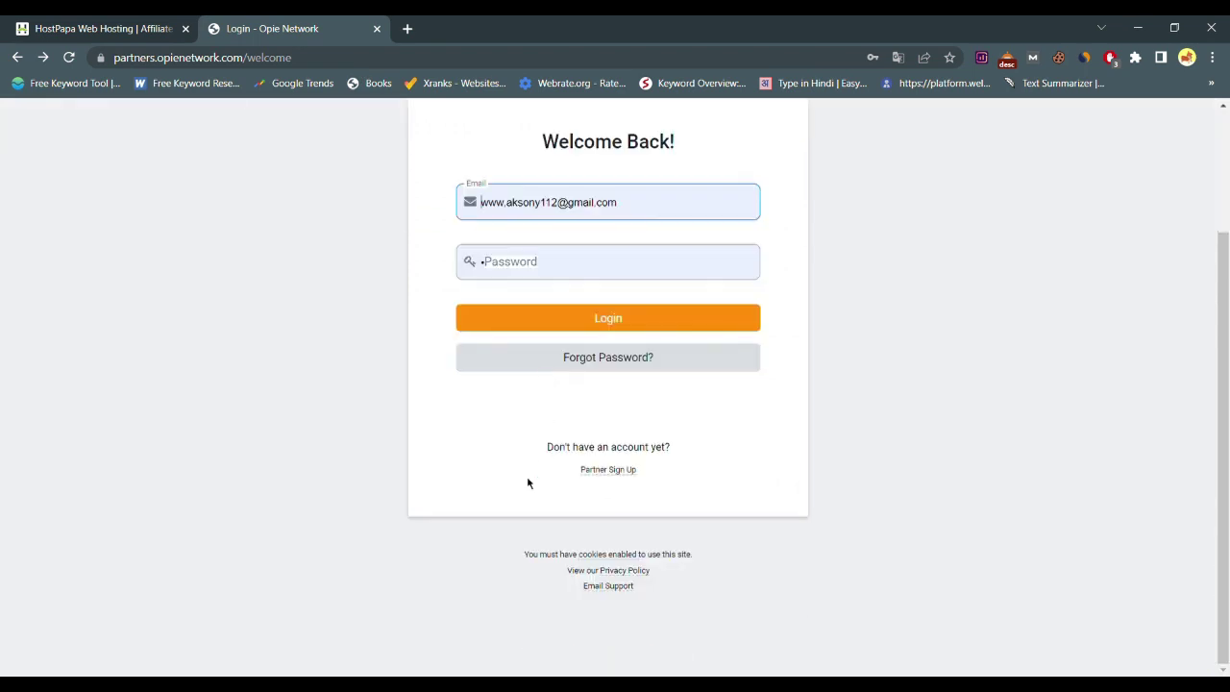